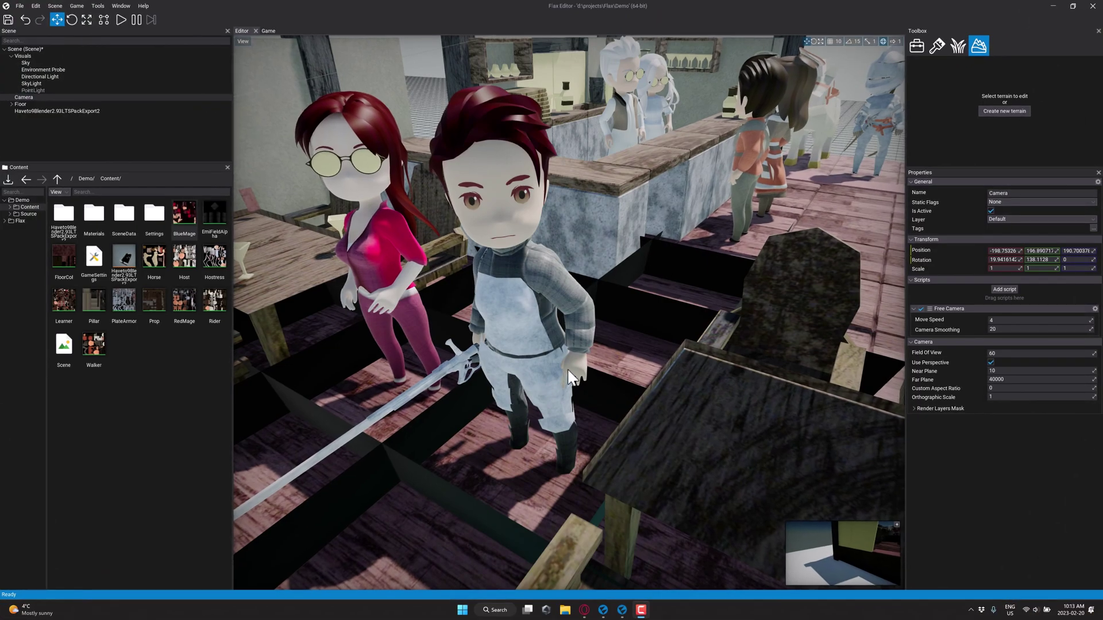
Fly the editor camera back over the tavern, across the tables, toward the characters at the bar
right_drag(543, 319, 543, 343)
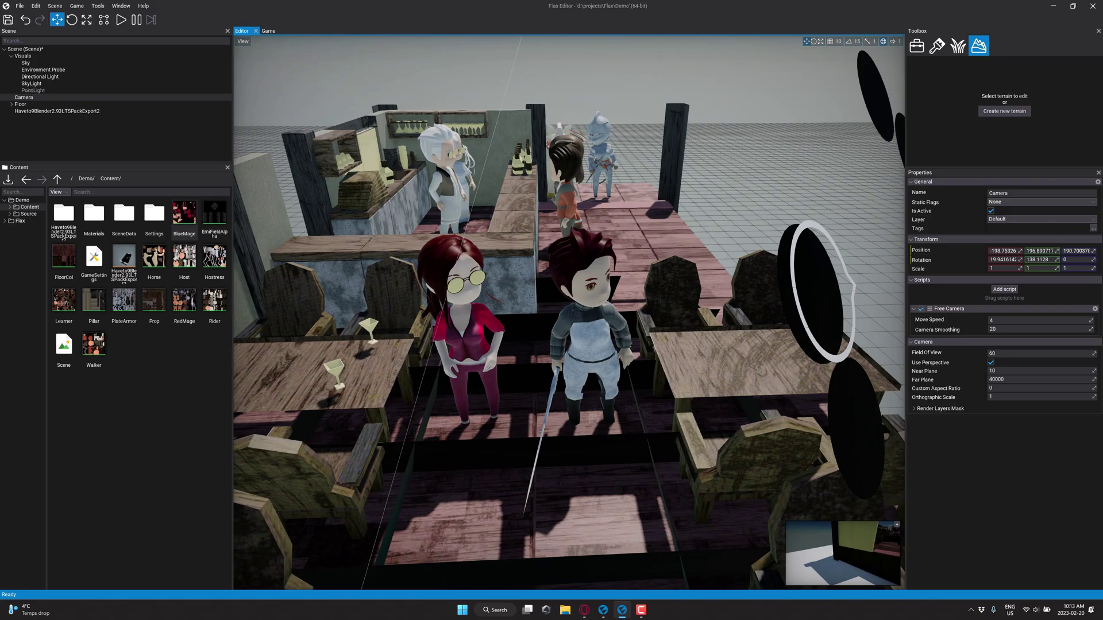
right_drag(543, 343, 543, 344)
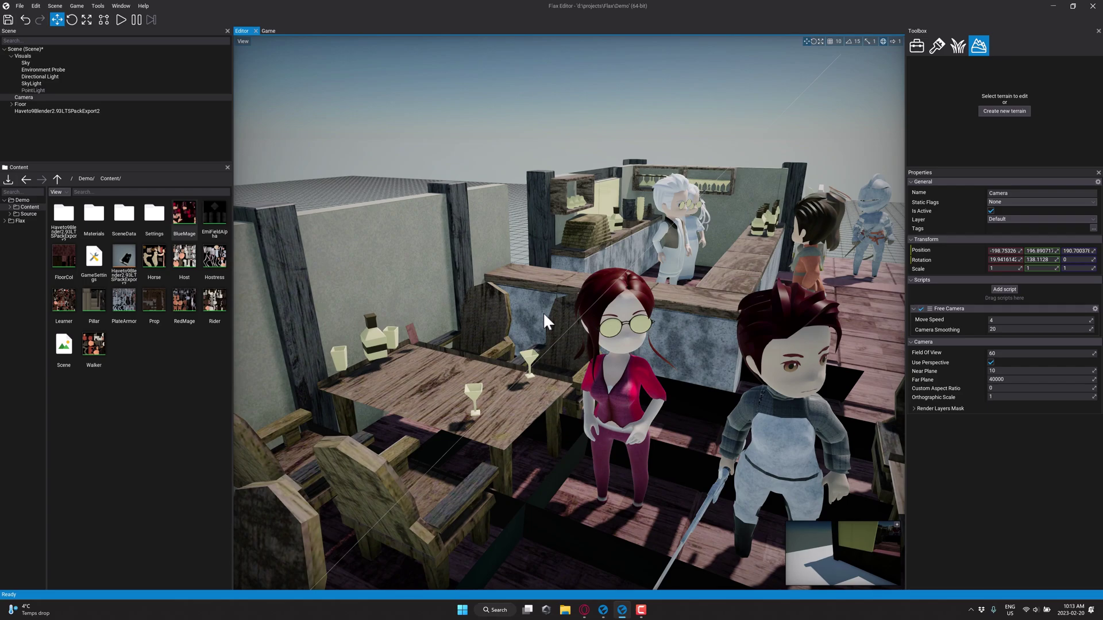
right_drag(512, 280, 512, 280)
Browse the Toolbox actor categories Basic Models, Lights, Visuals, Physics, GUI and Other, then clear the selection
click(919, 46)
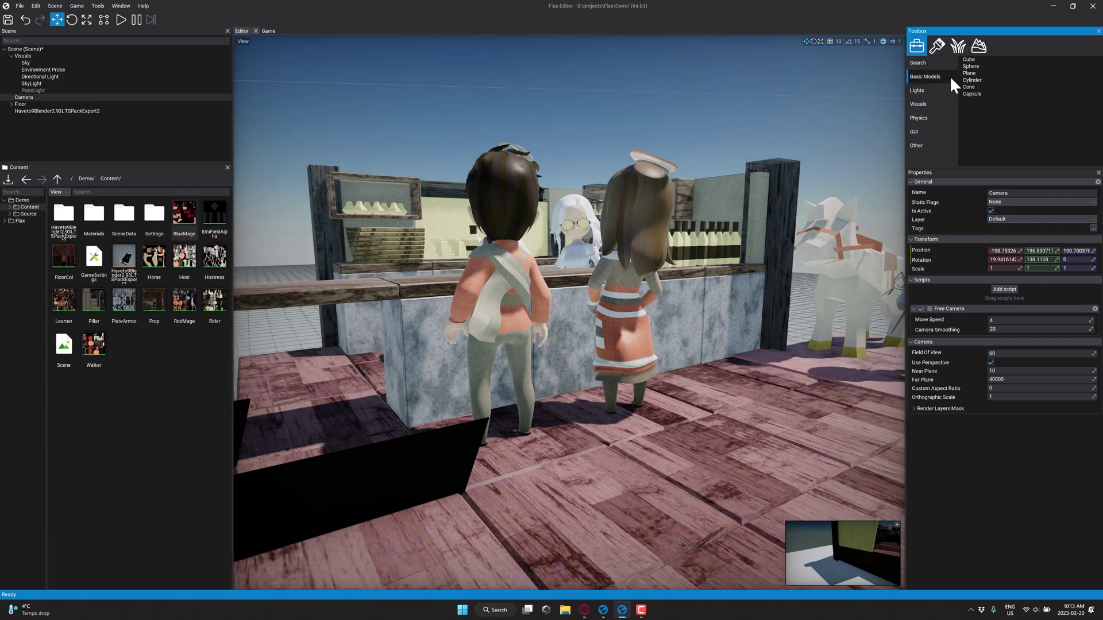
click(938, 91)
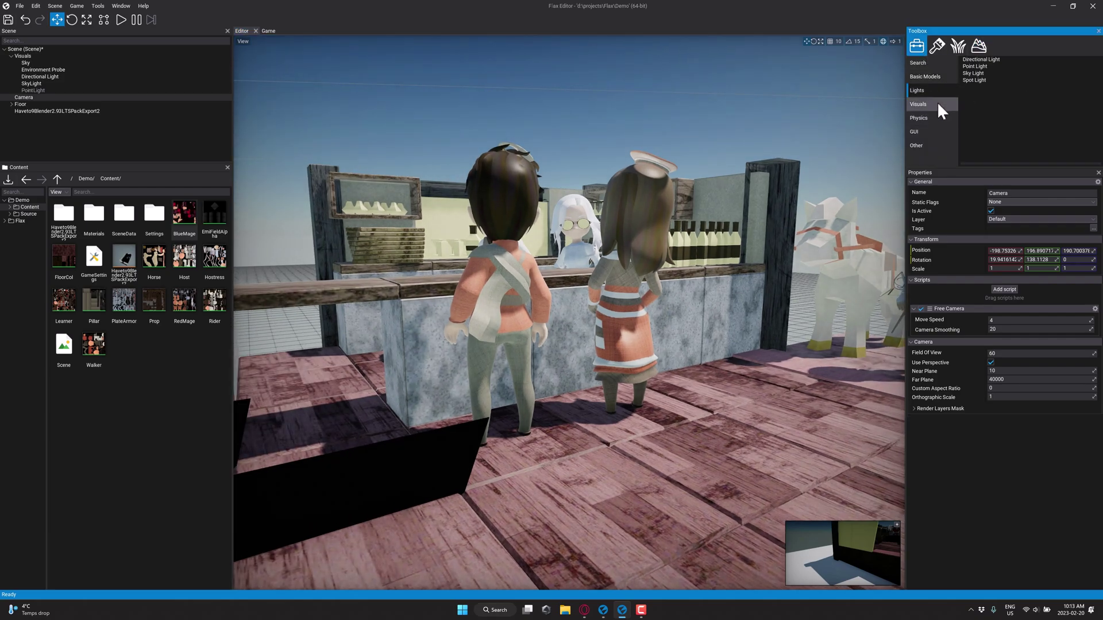
click(937, 103)
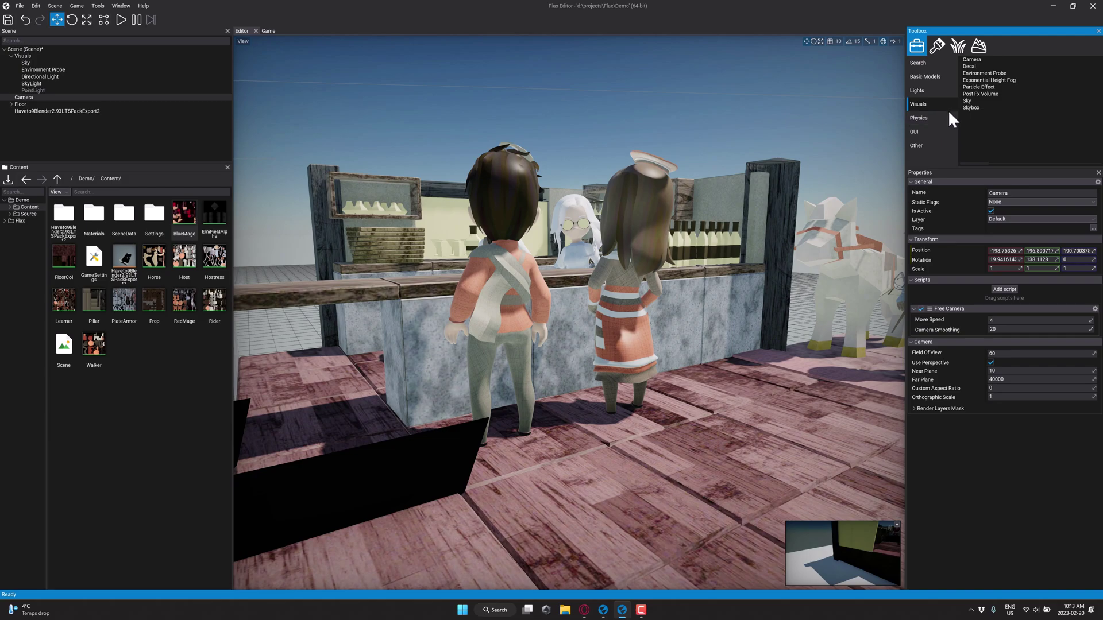
click(943, 120)
click(937, 132)
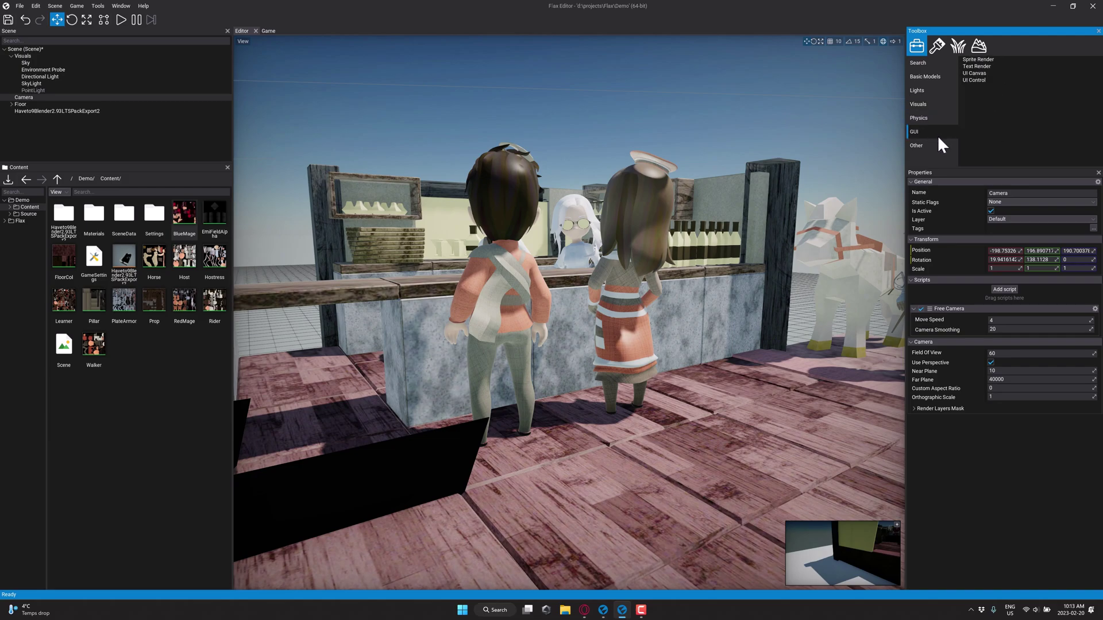
click(939, 144)
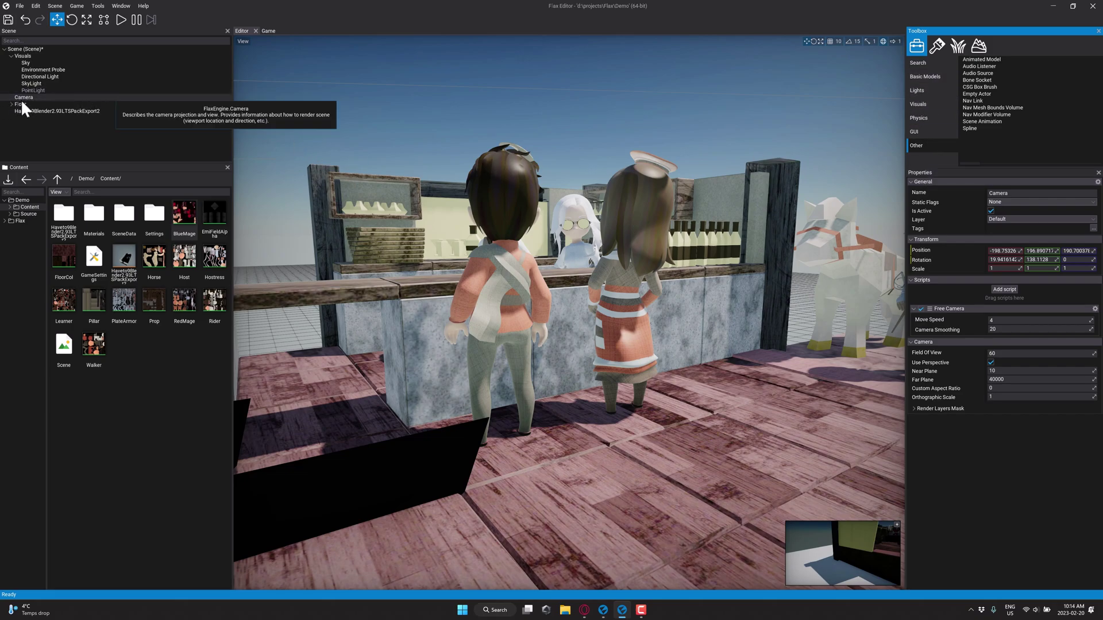
click(201, 101)
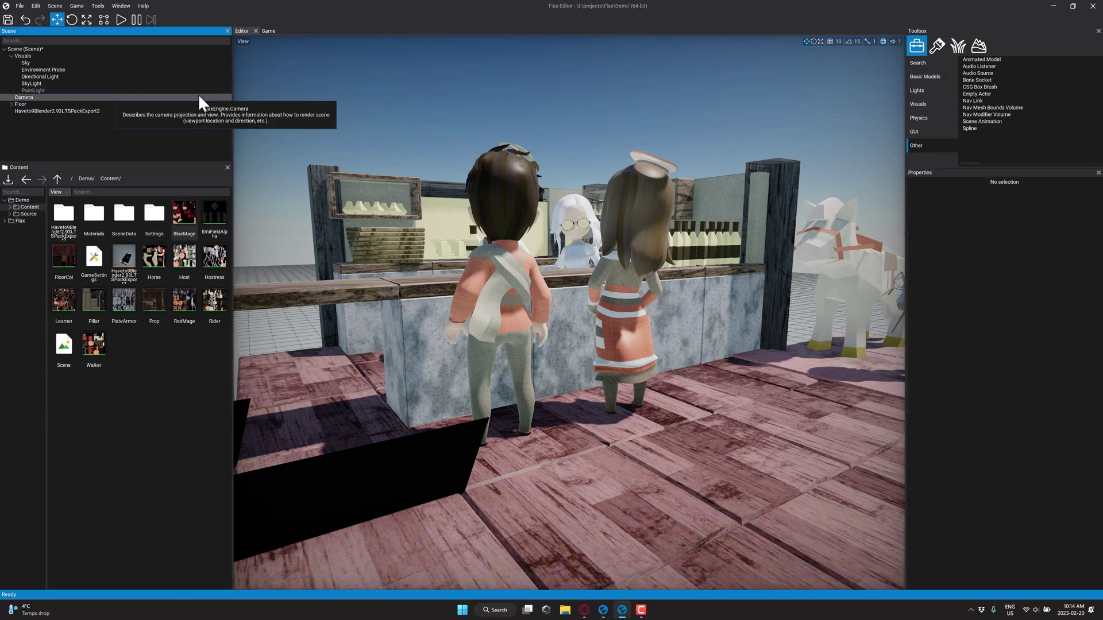
Select the Camera and choose Edit script for its Free Camera script
click(25, 98)
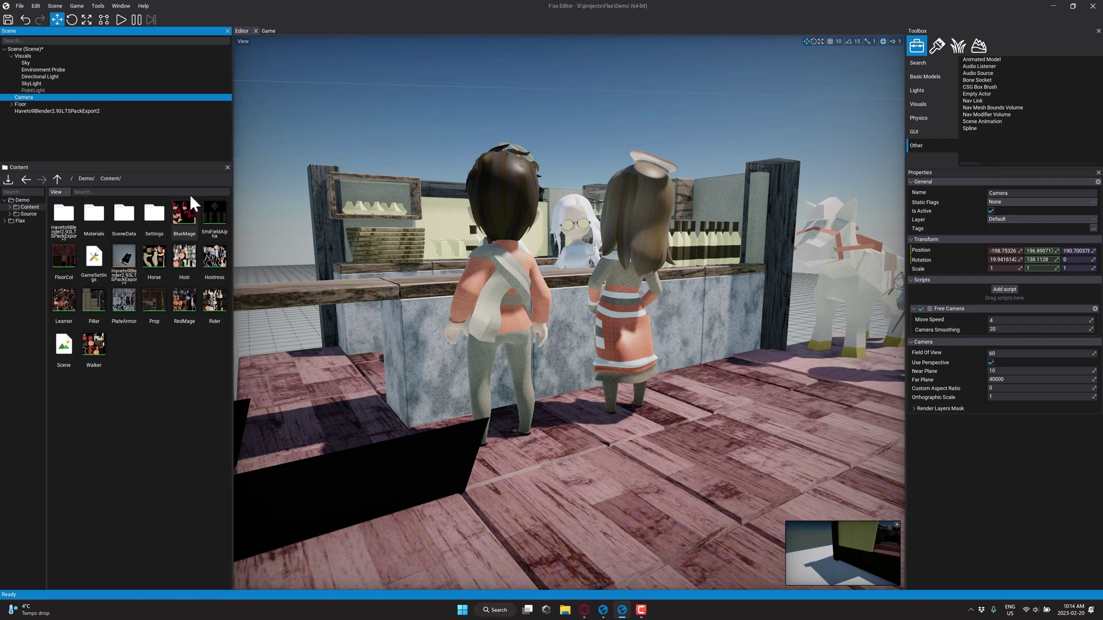
click(1095, 309)
click(1044, 363)
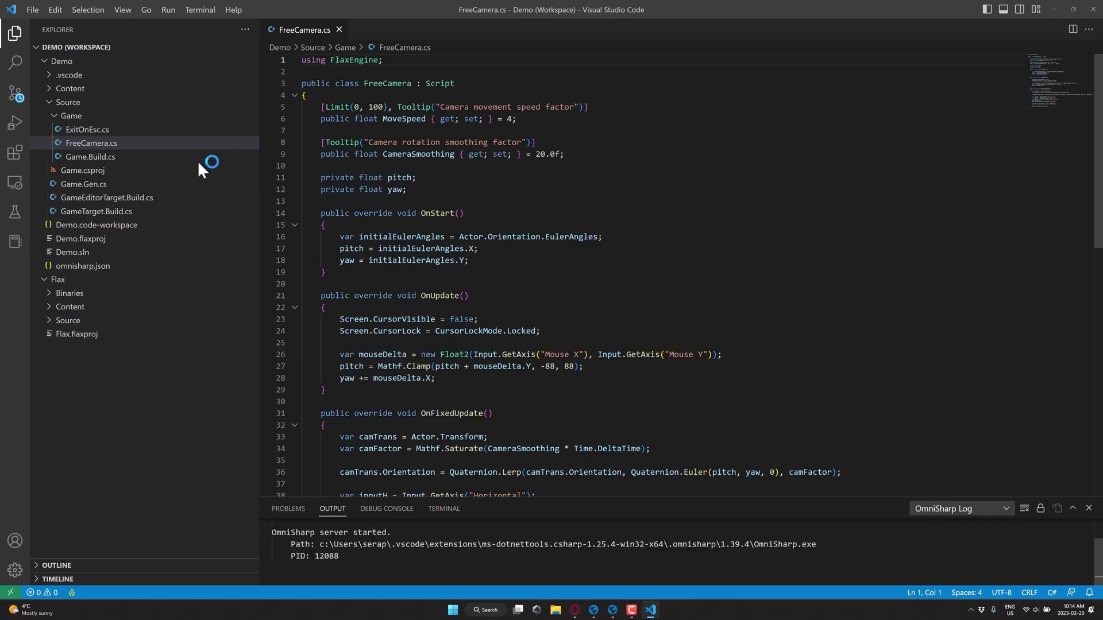
Scroll through FreeCamera.cs and dismiss the C# project-loading warning
scroll(554, 185, down, 10)
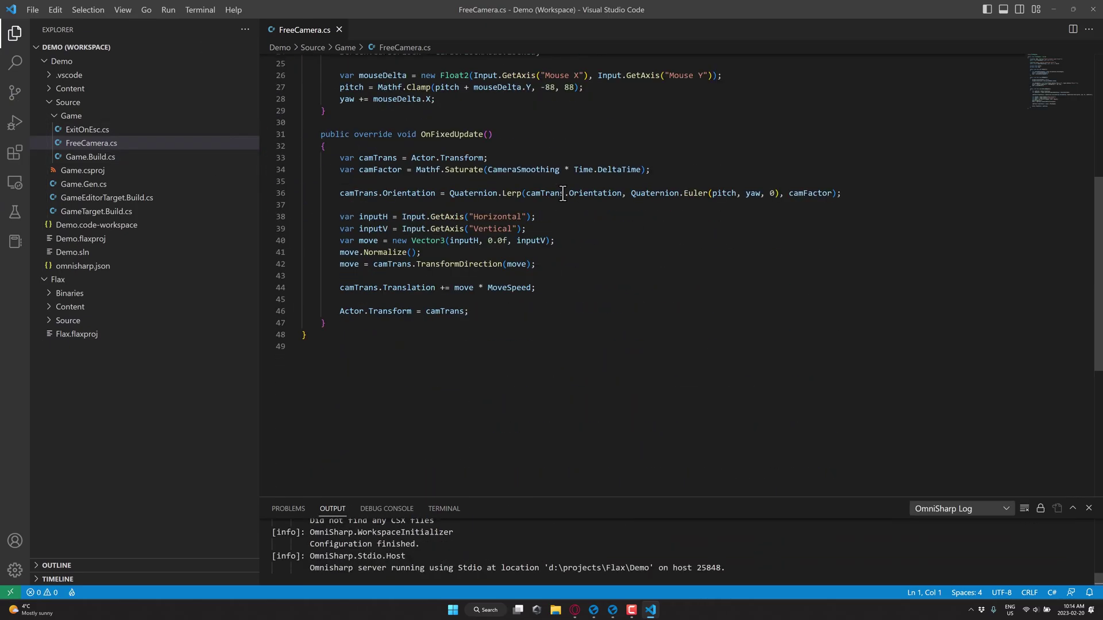
scroll(579, 218, up, 8)
scroll(579, 218, up, 2)
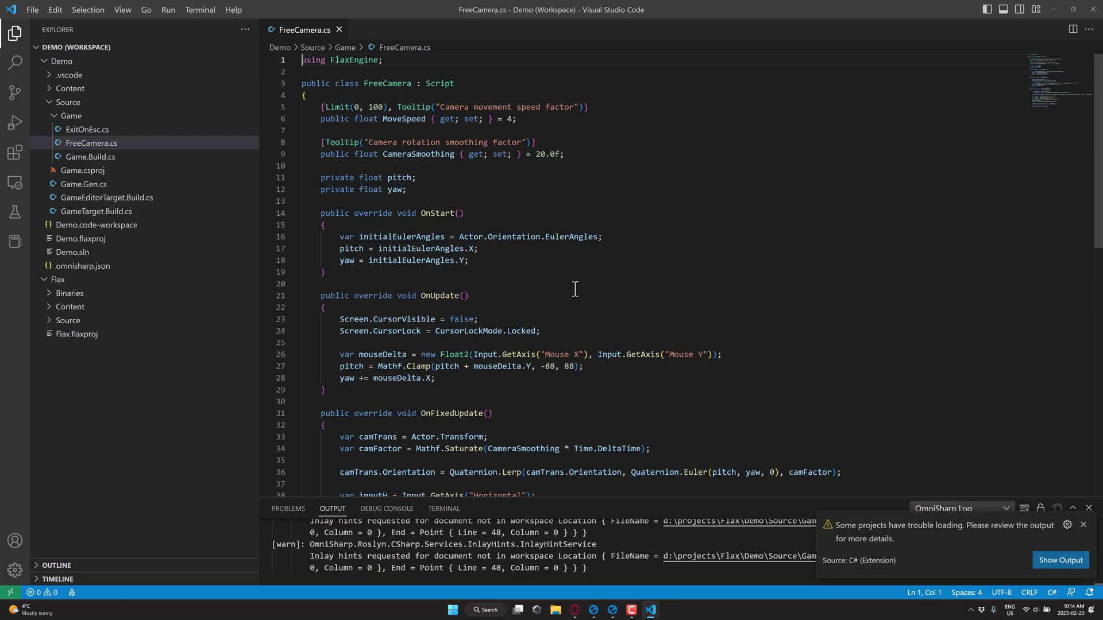
click(1083, 525)
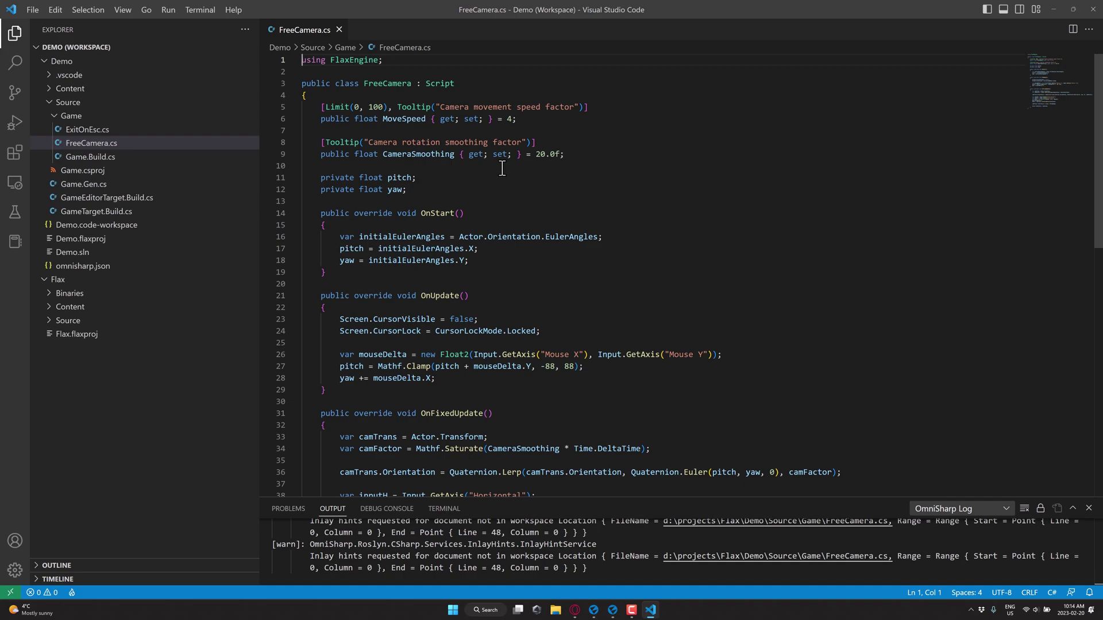
Back in Flax Editor, create a default terrain with 1 patch, 16 chunks and chunk size 127
key(alt+Tab)
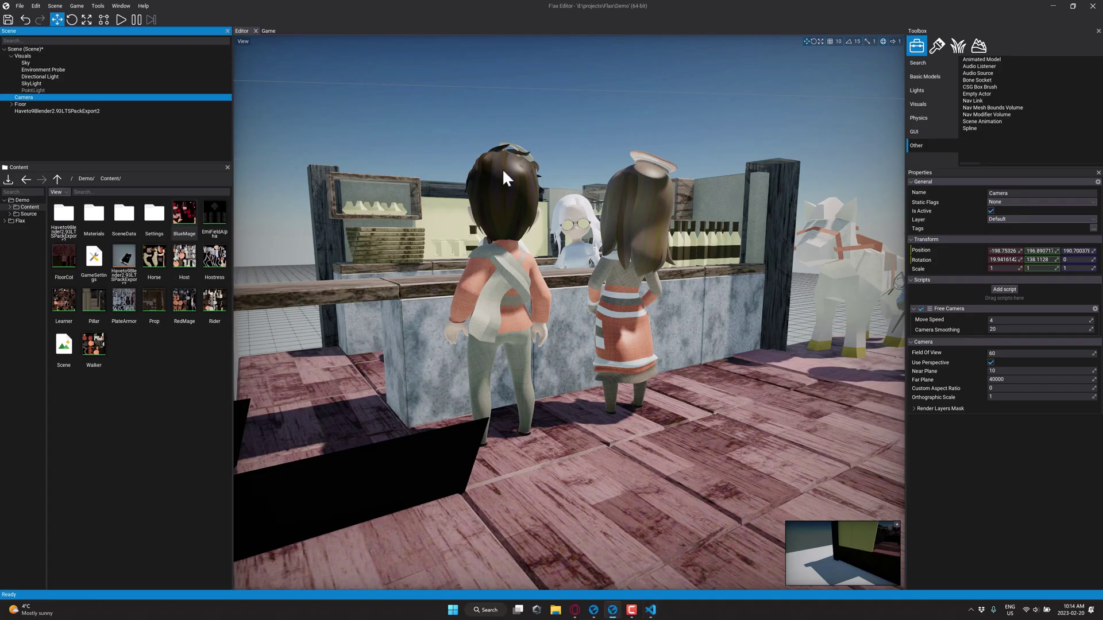
right_drag(604, 282, 916, 1)
click(936, 45)
click(978, 45)
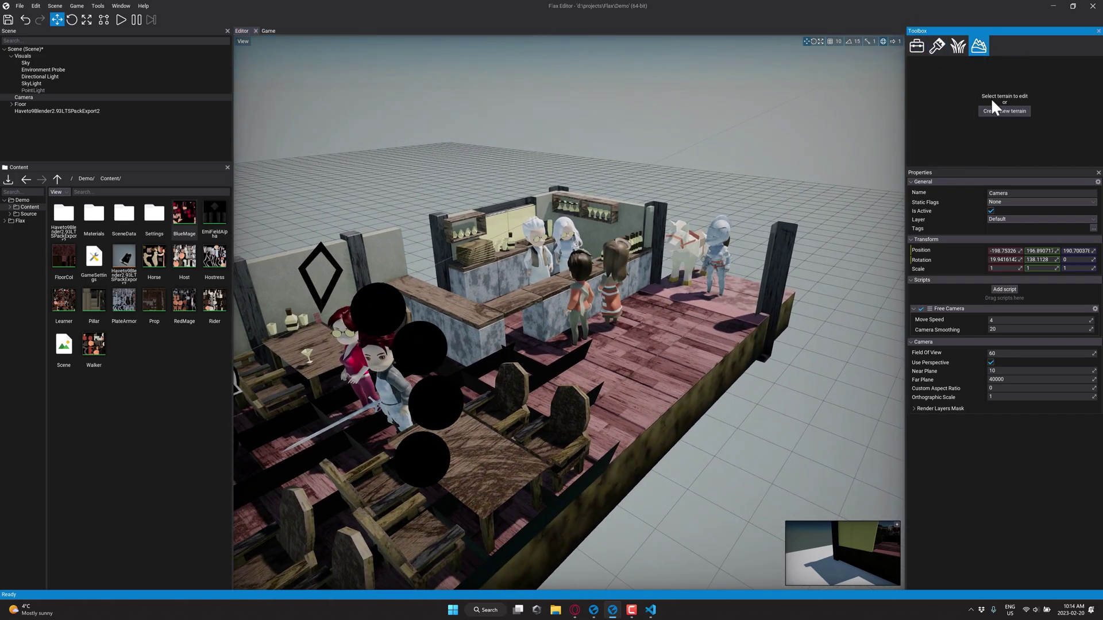
click(1008, 111)
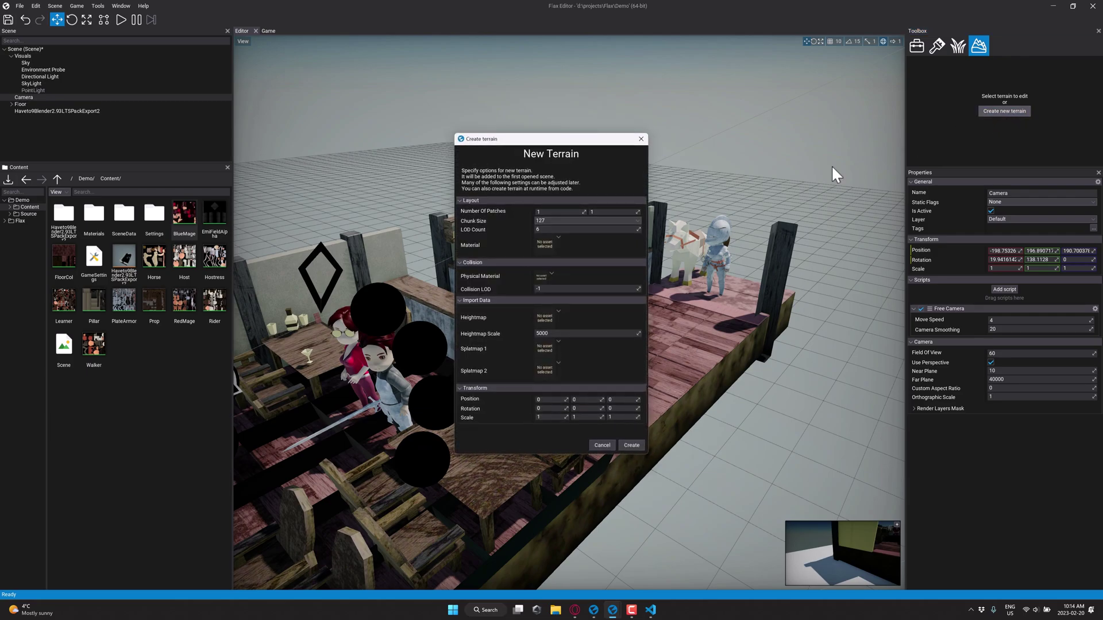
click(621, 446)
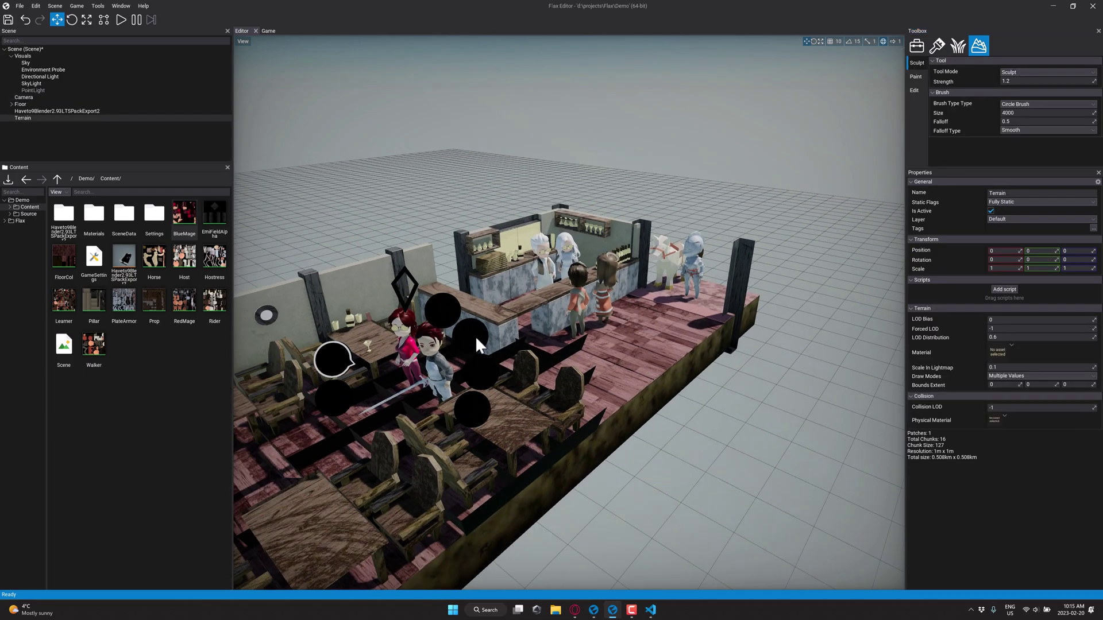
Sculpt two large hills into the new terrain with the Sculpt brush
scroll(474, 335, down, 6)
mouse_move(483, 350)
right_down()
mouse_move(413, 342)
mouse_move(484, 350)
right_up()
mouse_move(484, 350)
mouse_down()
mouse_move(538, 386)
mouse_move(508, 379)
mouse_move(525, 322)
mouse_move(621, 264)
mouse_up()
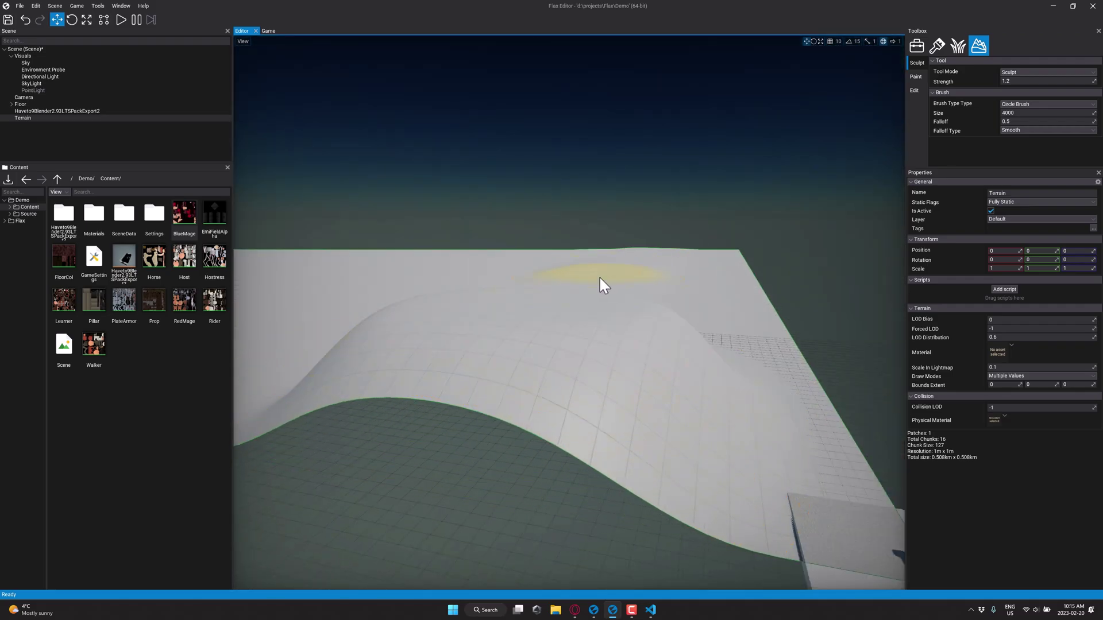
right_drag(599, 276, 528, 260)
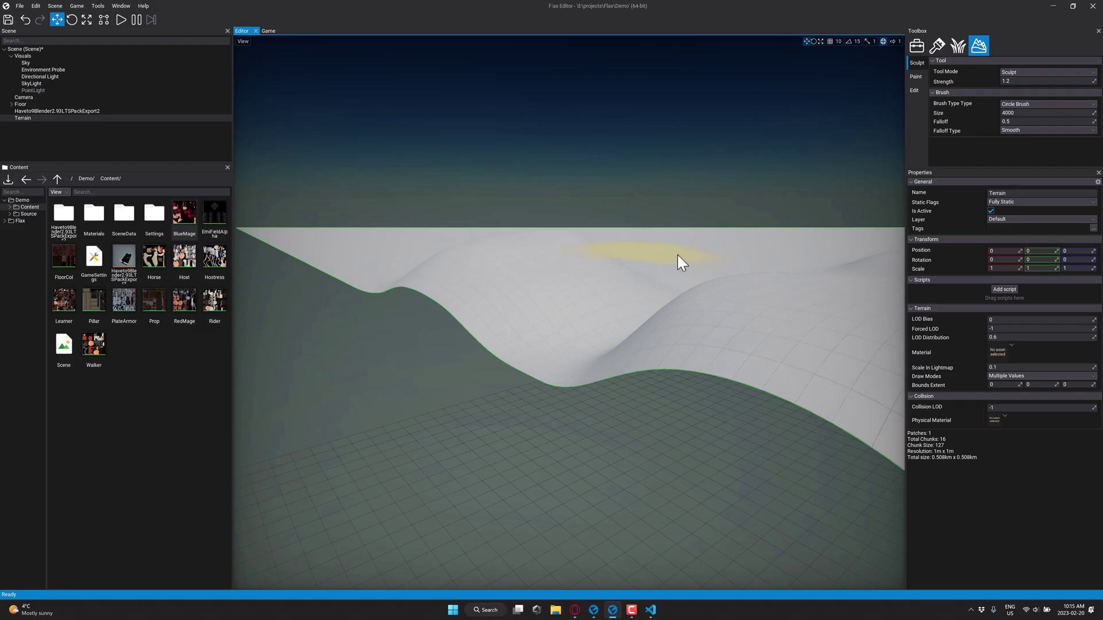
mouse_move(839, 267)
mouse_down()
mouse_move(567, 246)
mouse_move(587, 244)
mouse_up()
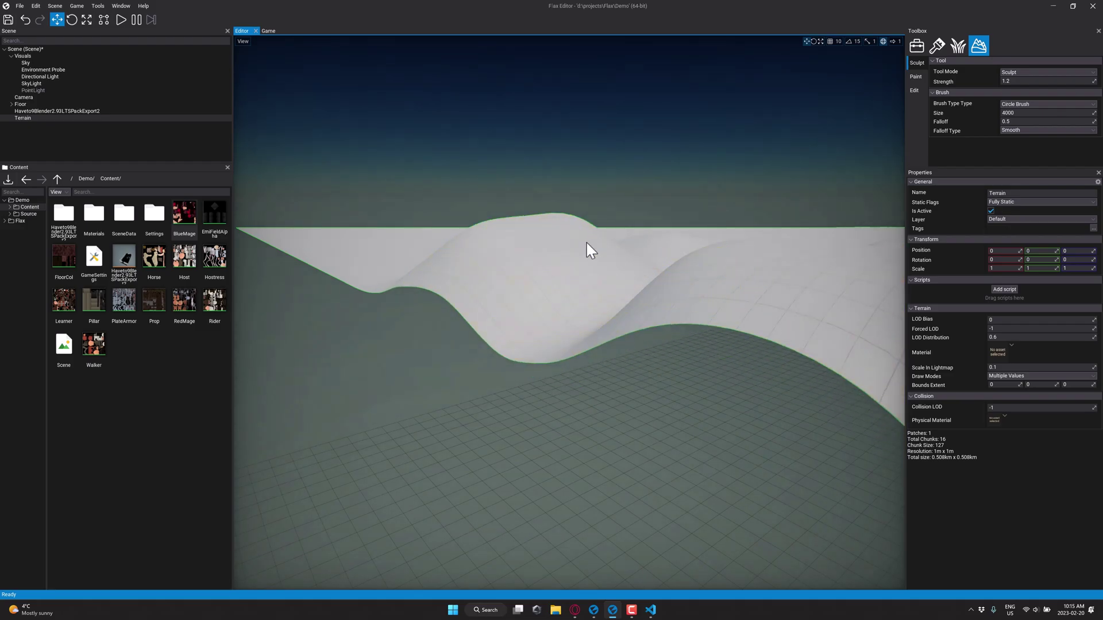
mouse_move(586, 240)
right_down()
mouse_move(588, 282)
mouse_move(588, 246)
mouse_move(620, 246)
mouse_move(632, 300)
right_up()
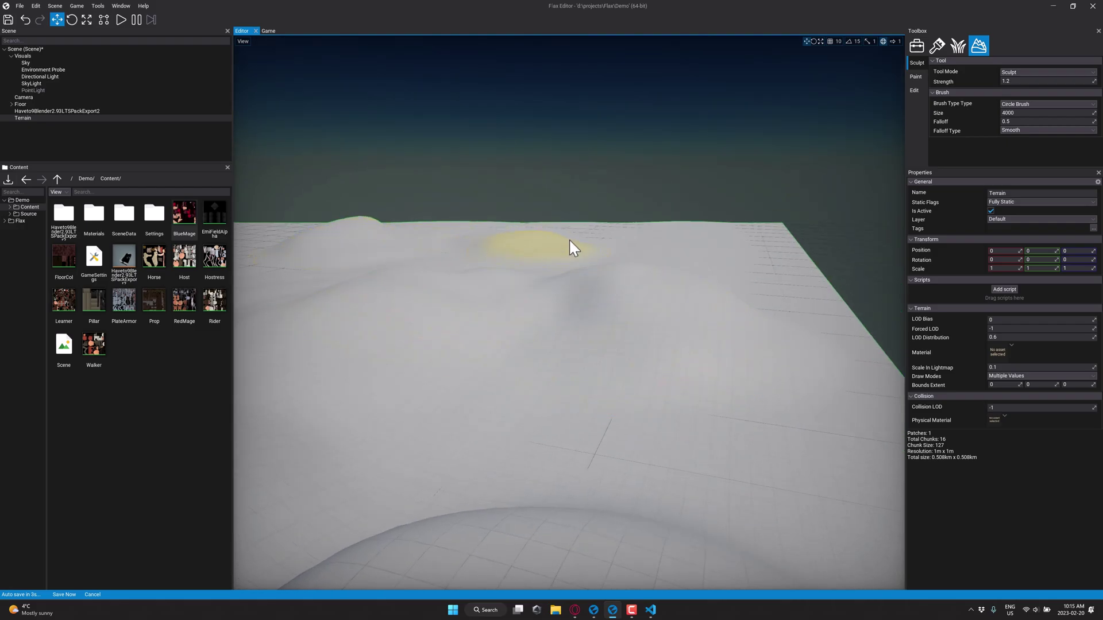
Fly over the terrain adding more bumps, then bring up the Flax website in the browser
right_drag(409, 244, 409, 244)
right_drag(594, 278, 594, 278)
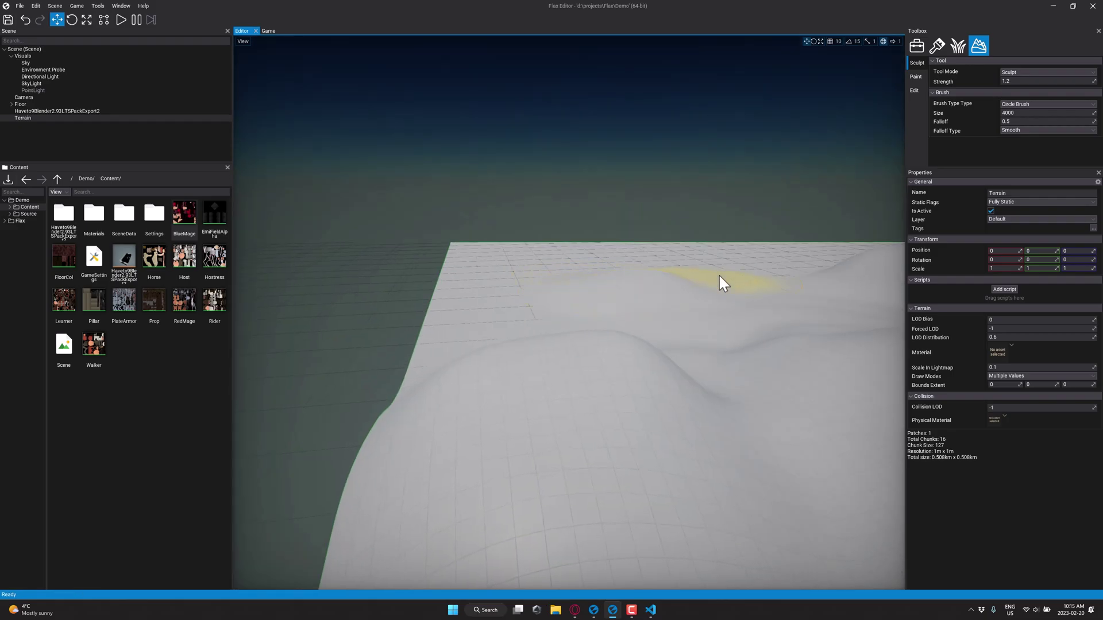
drag(646, 287, 757, 343)
right_drag(757, 343, 781, 357)
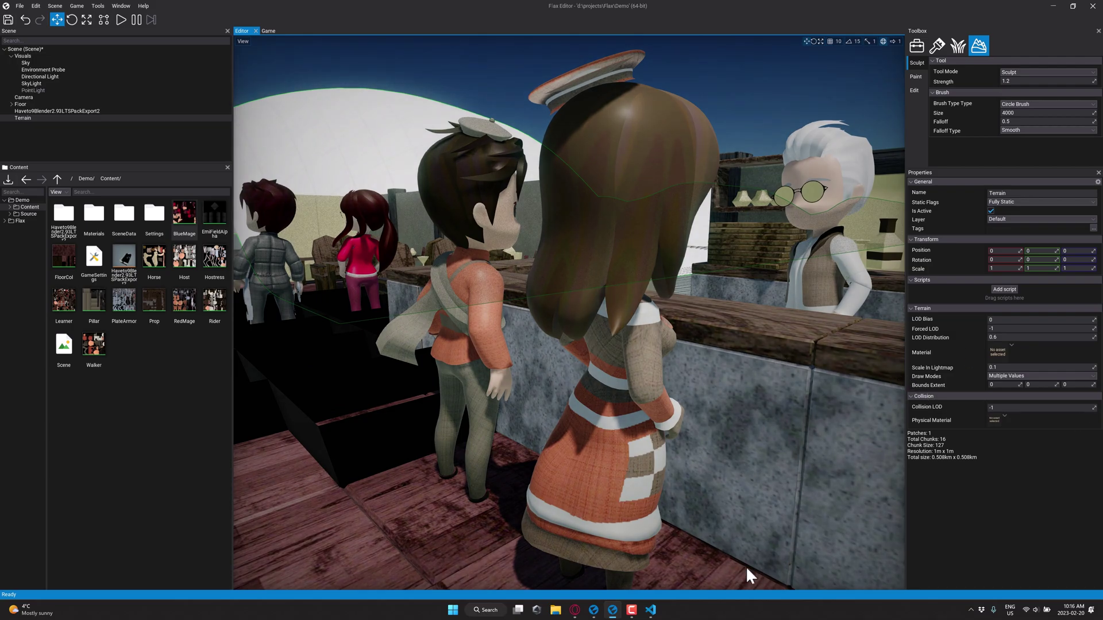
click(574, 610)
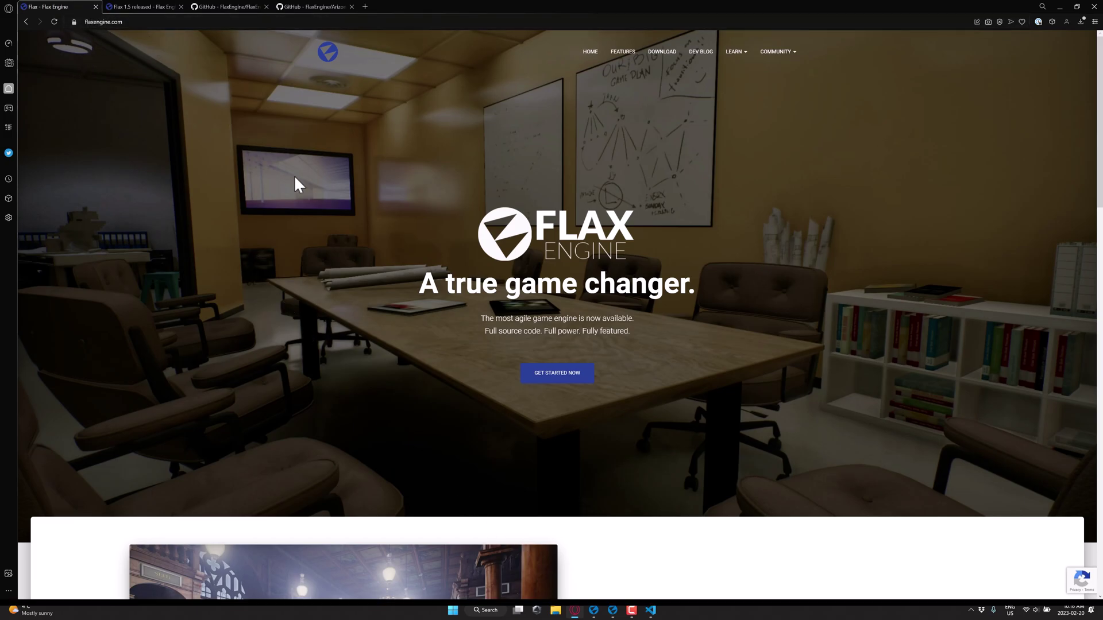
Switch the browser to full screen and open the Flax Engine Features page
key(F11)
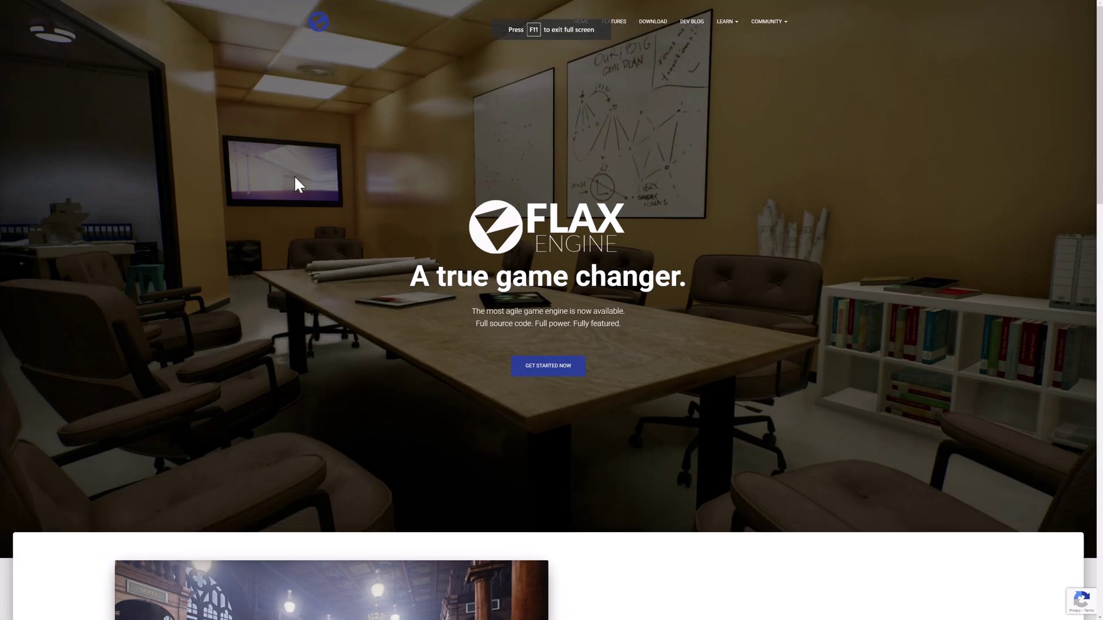
click(614, 26)
scroll(625, 347, down, 5)
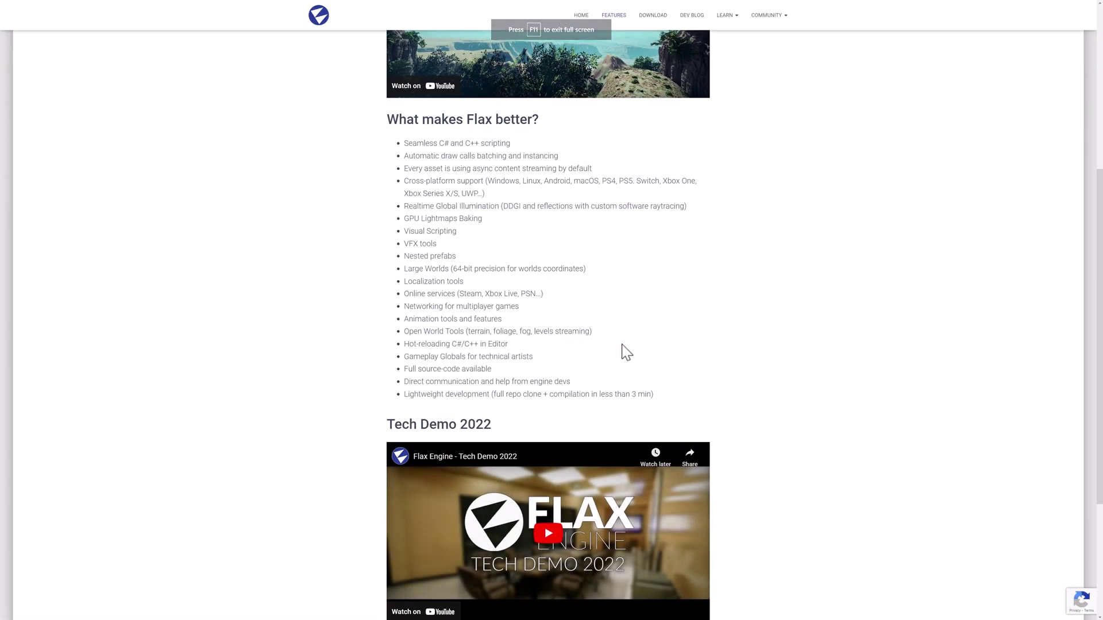
ctrl+scroll(626, 352, up, 3)
ctrl+scroll(625, 350, up, 1)
scroll(625, 350, down, 1)
ctrl+scroll(625, 350, down, 1)
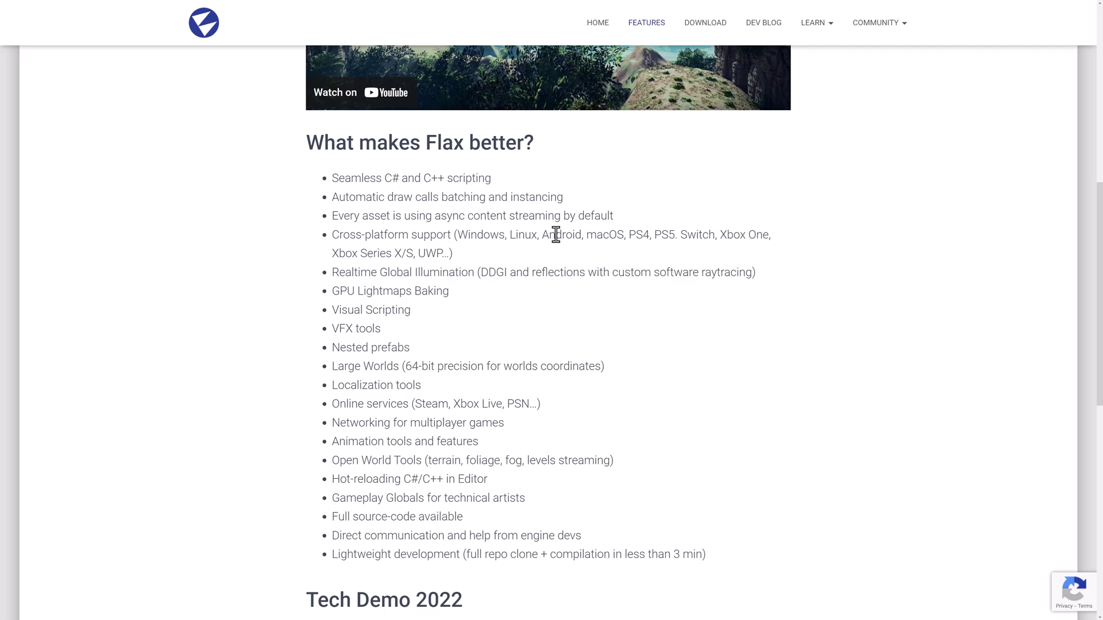
Read the 'What makes Flax better?' list, highlighting the Hot-reloading and Lightweight development lines
scroll(362, 229, down, 1)
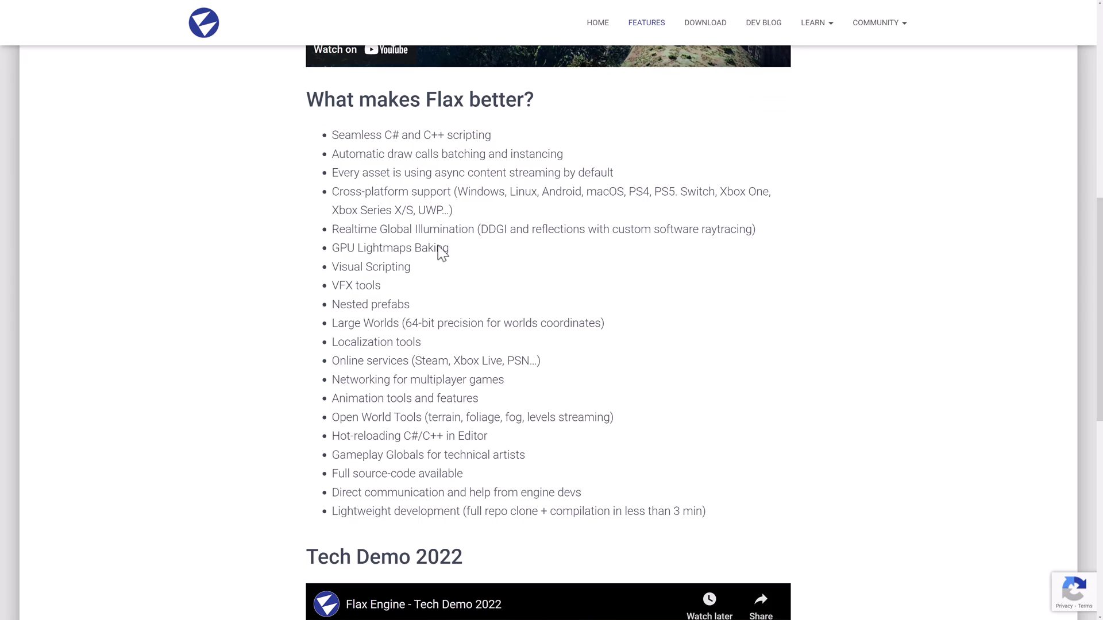
scroll(519, 271, down, 1)
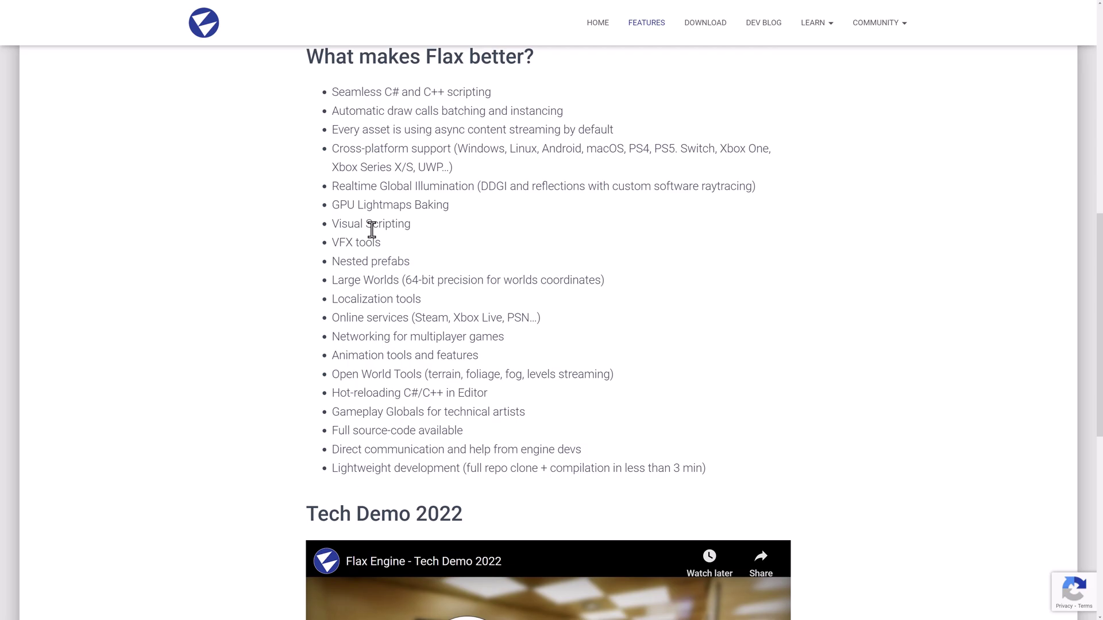
scroll(416, 232, down, 1)
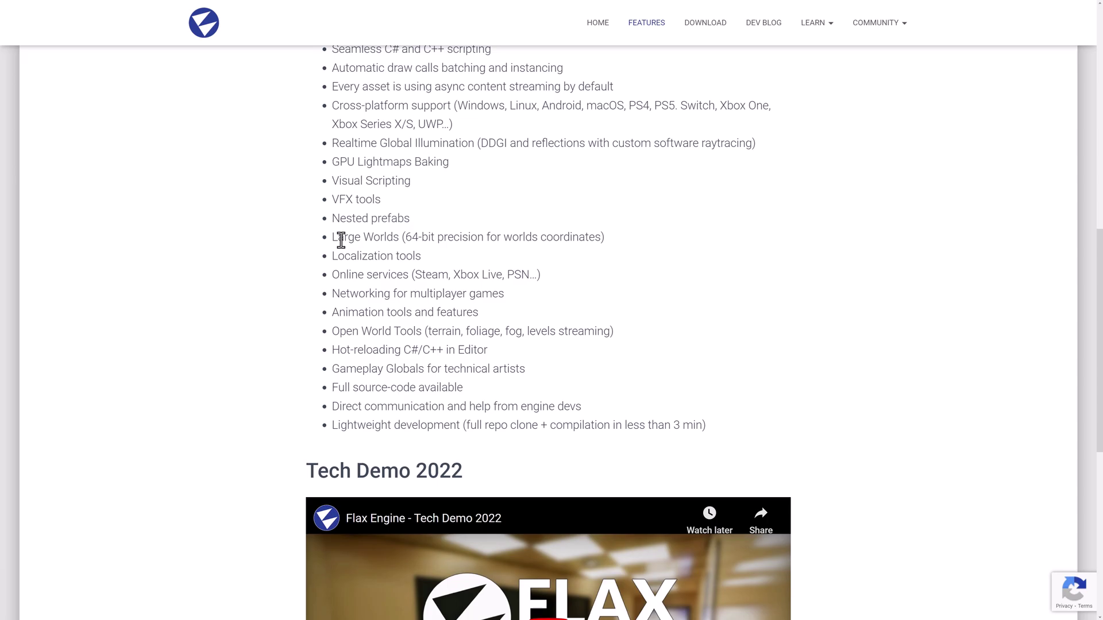
scroll(468, 243, down, 1)
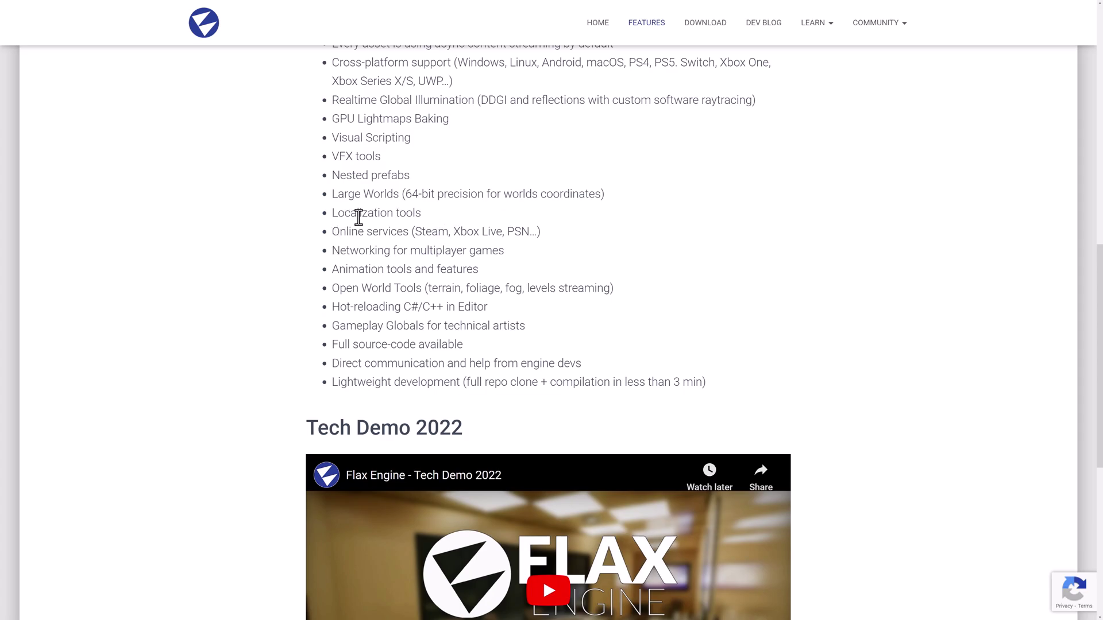
scroll(638, 263, down, 1)
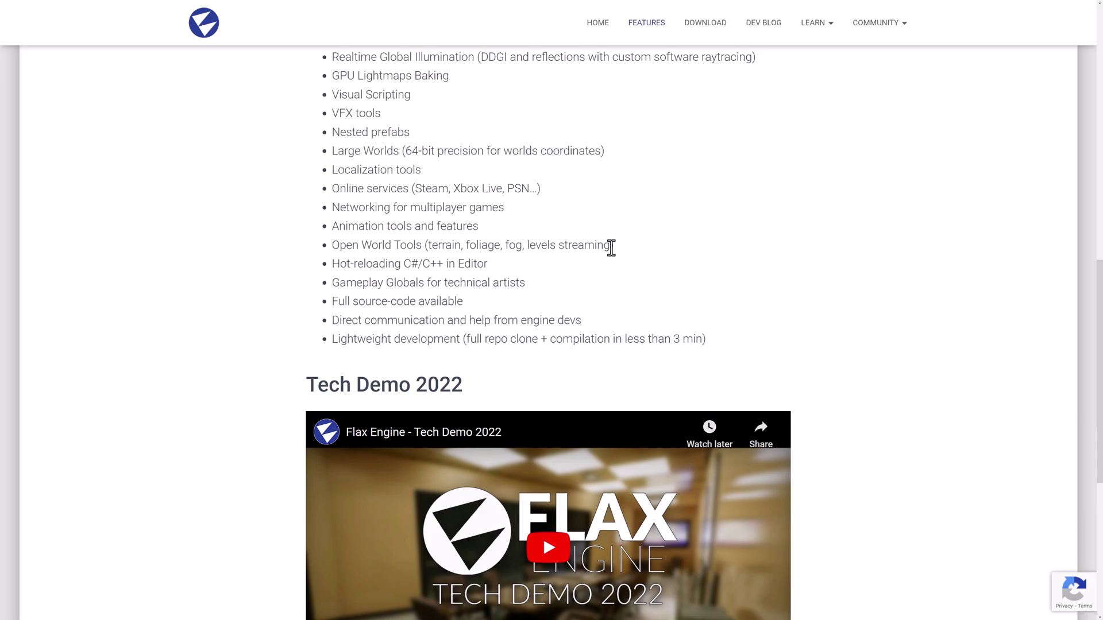
scroll(636, 254, down, 2)
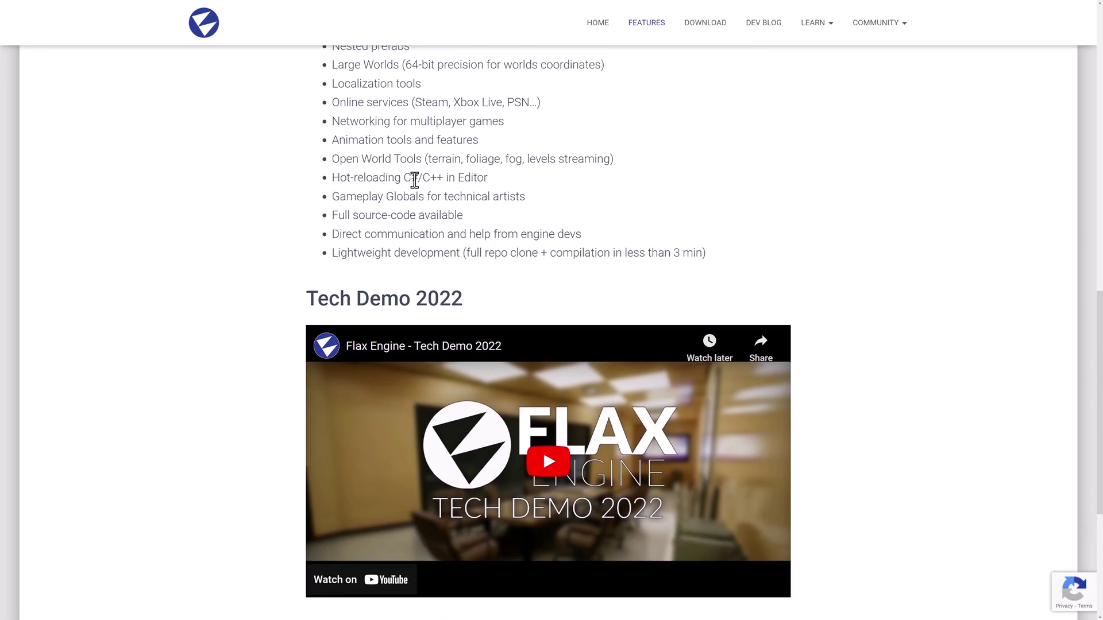
drag(389, 178, 604, 186)
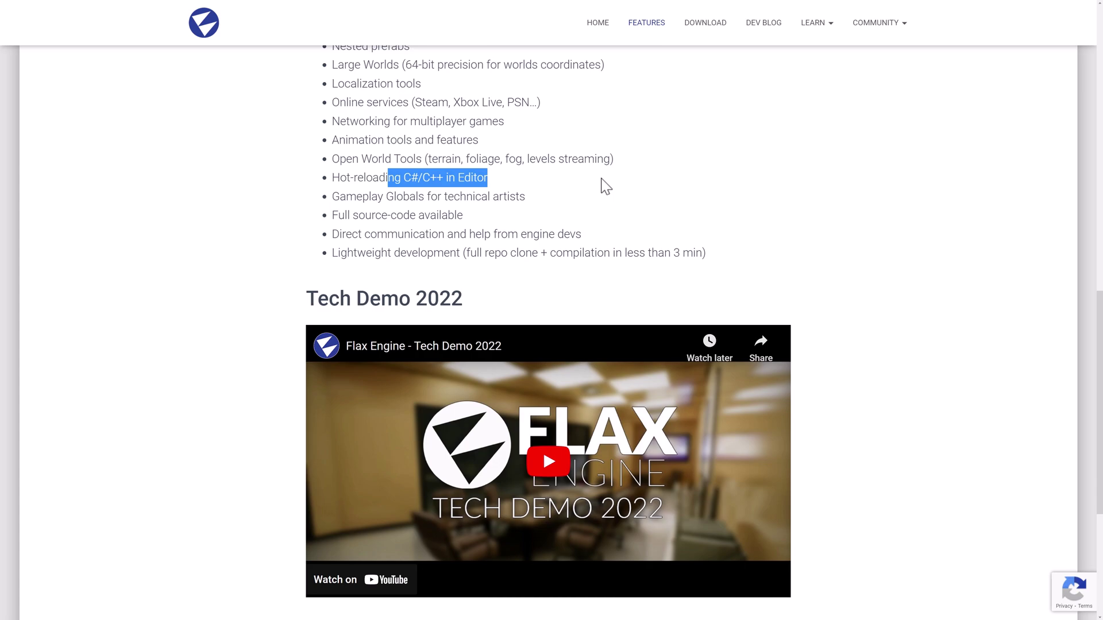
click(563, 194)
scroll(554, 212, up, 3)
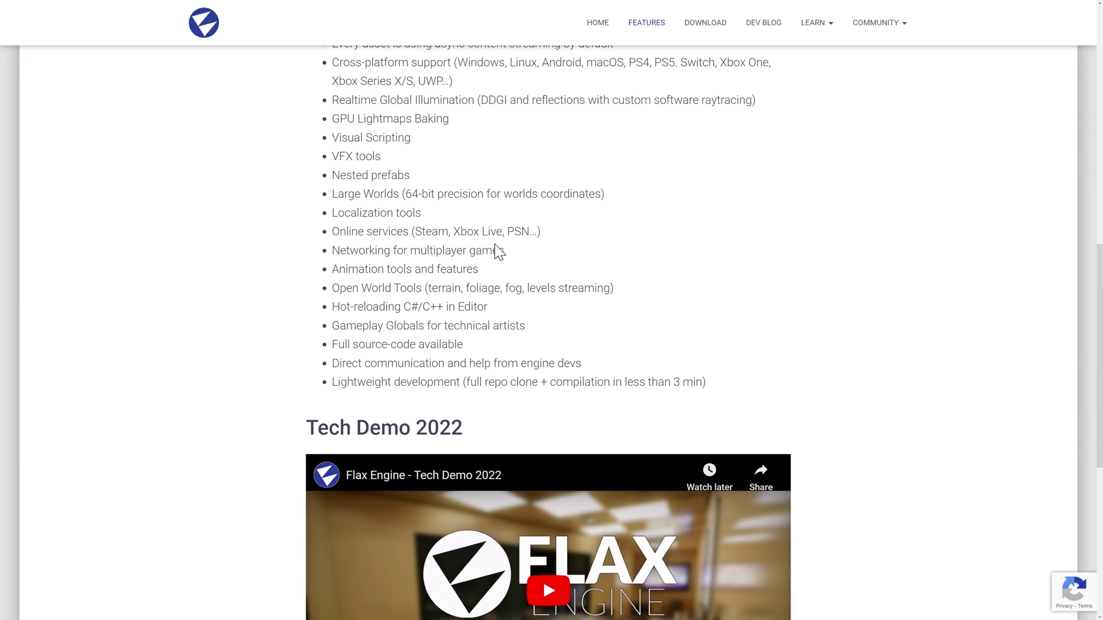
drag(340, 382, 721, 386)
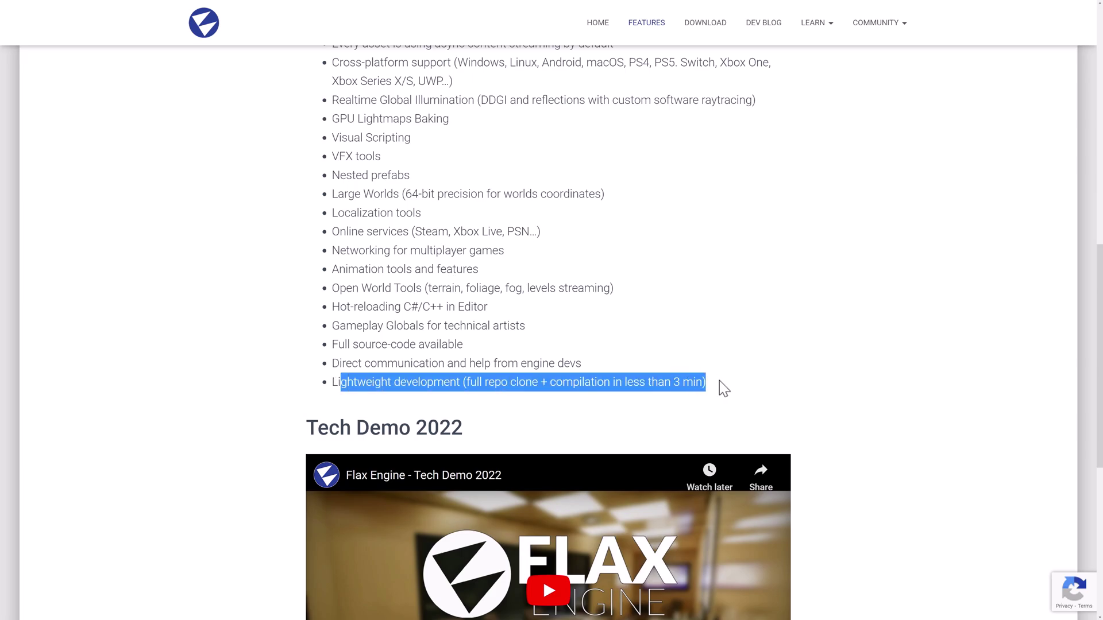
click(752, 384)
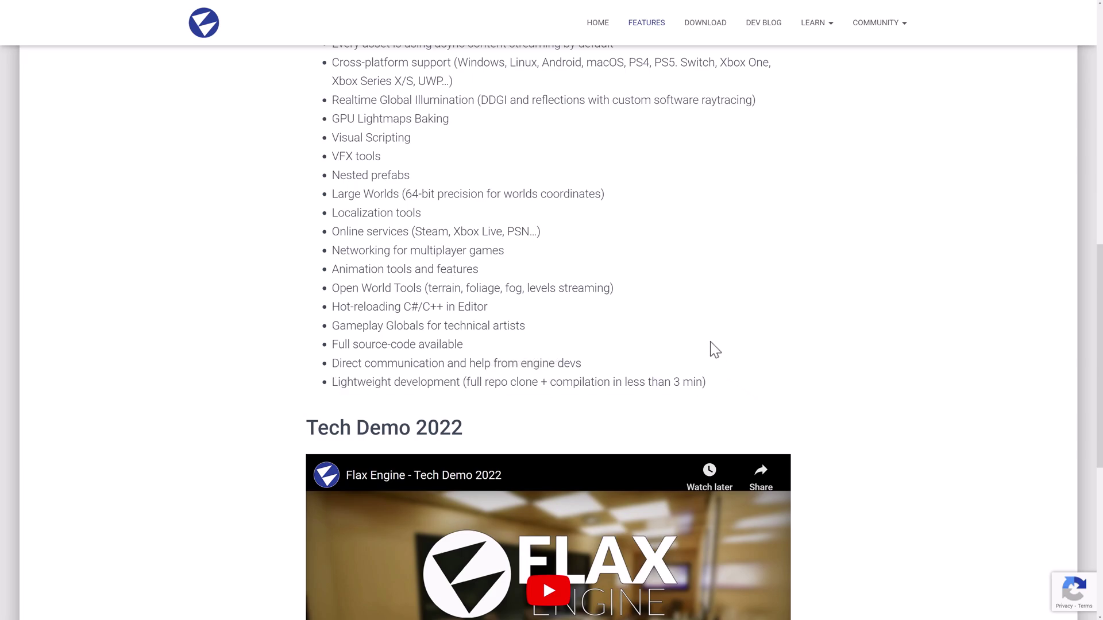
Return to the Flax 1.5 post and read through High-Level Networking, briefly highlighting the commits sentence
key(alt+Left)
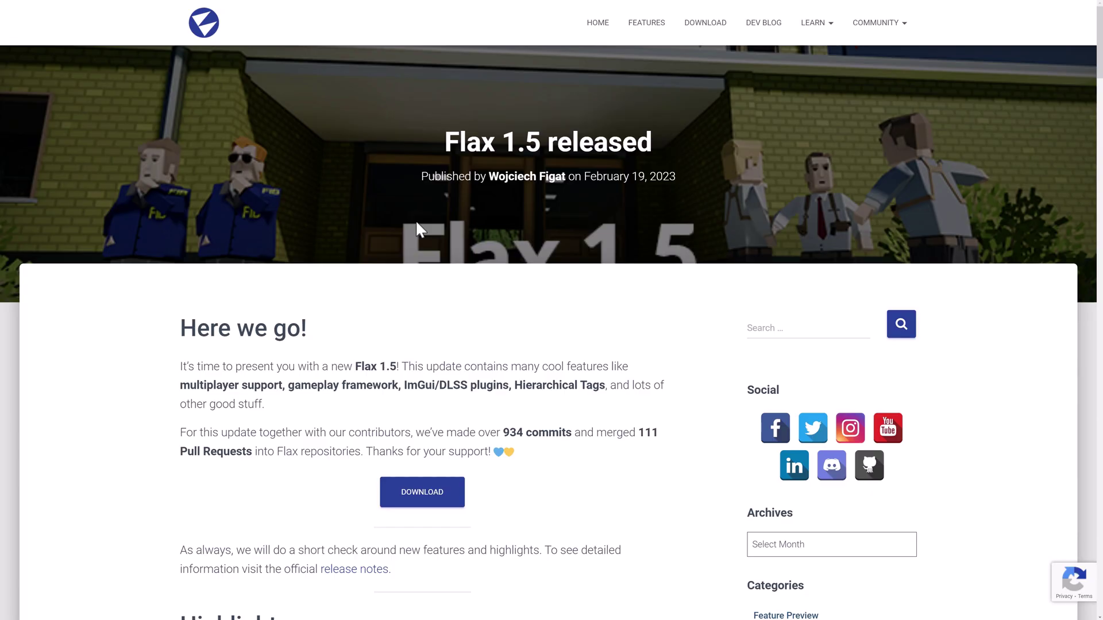
scroll(503, 320, down, 3)
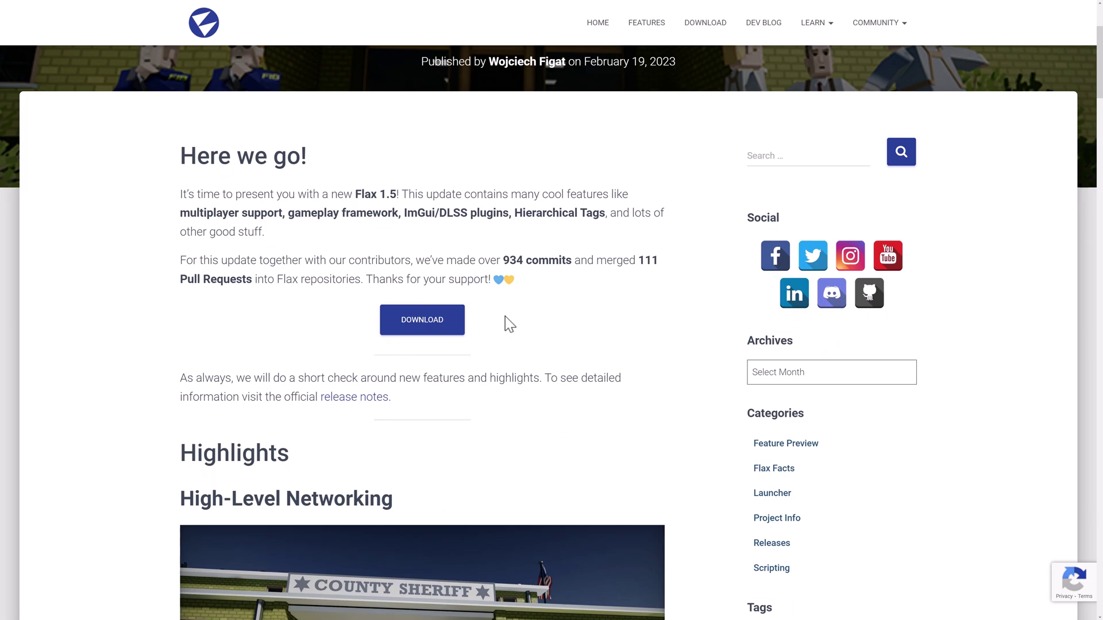
scroll(493, 324, down, 3)
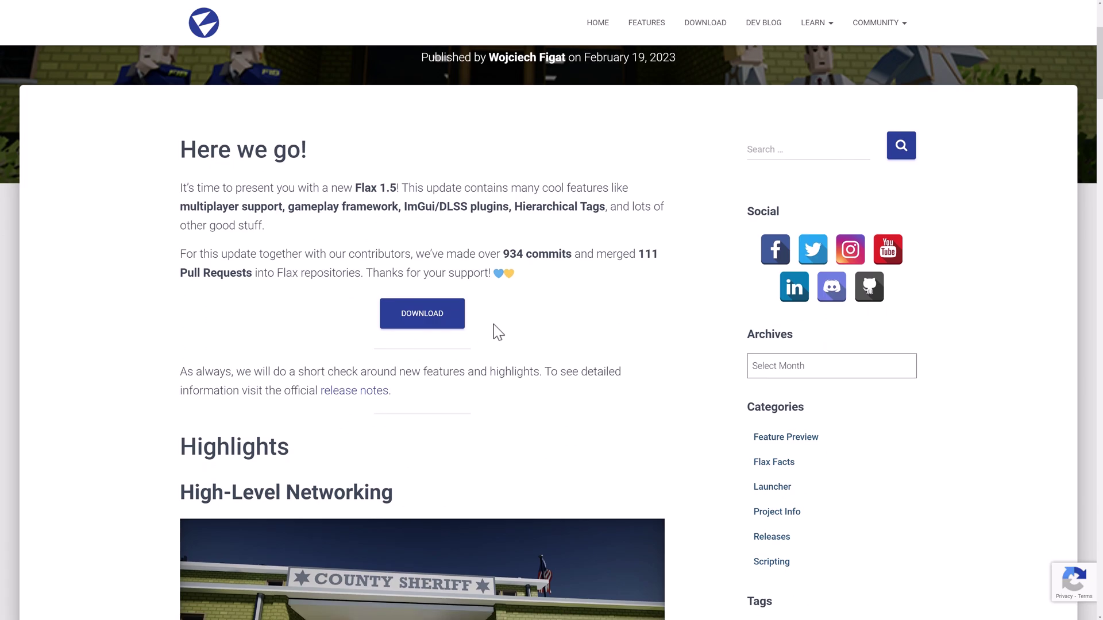
drag(302, 87, 341, 103)
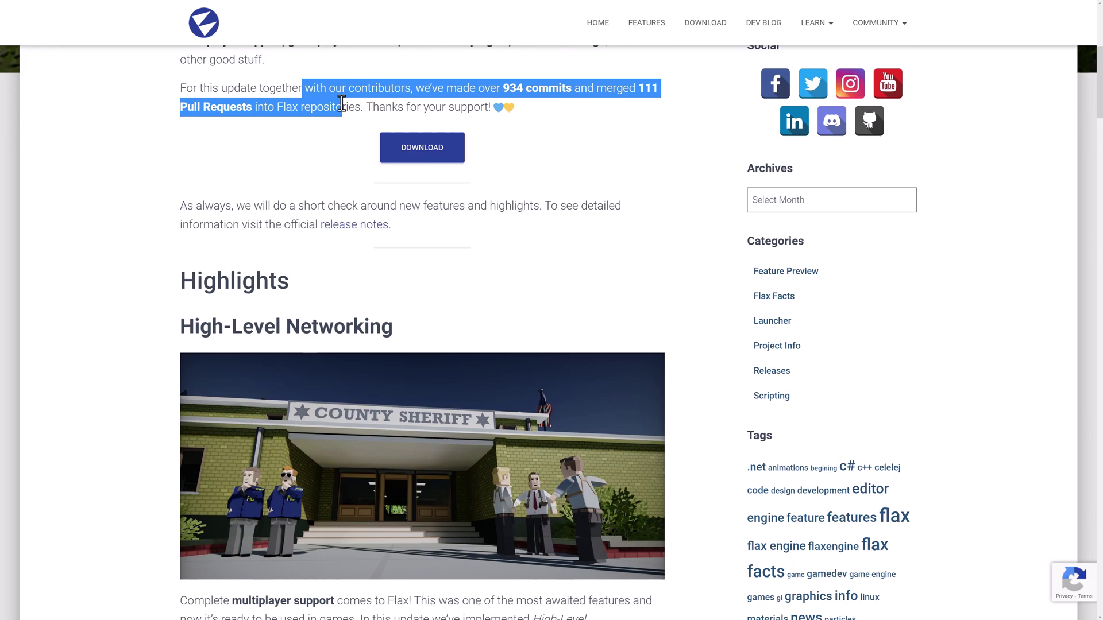
click(342, 103)
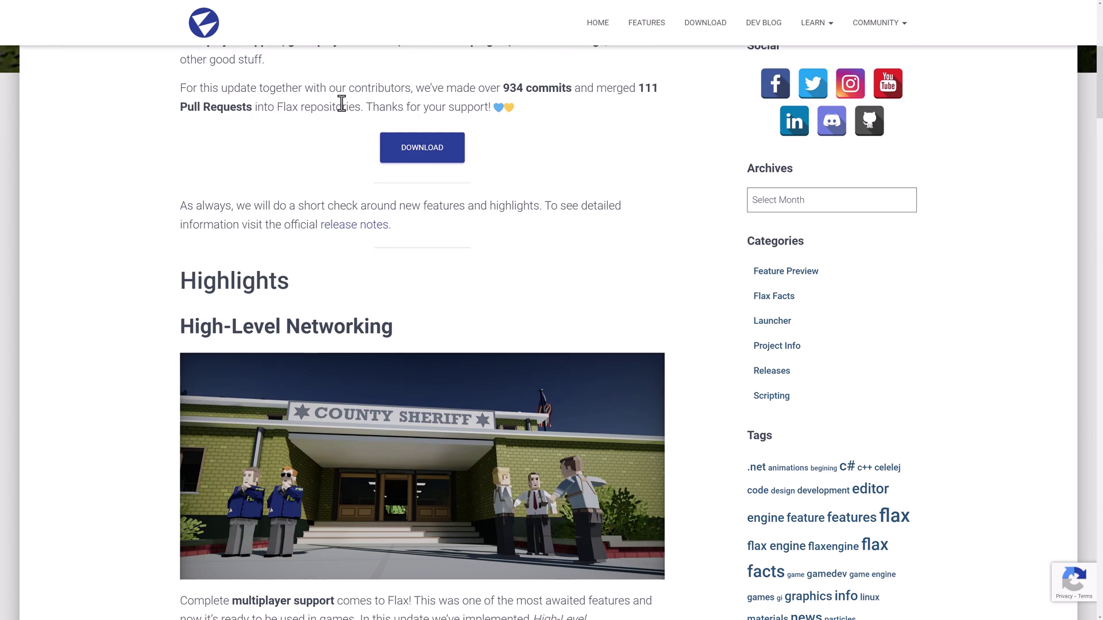
scroll(341, 104, down, 5)
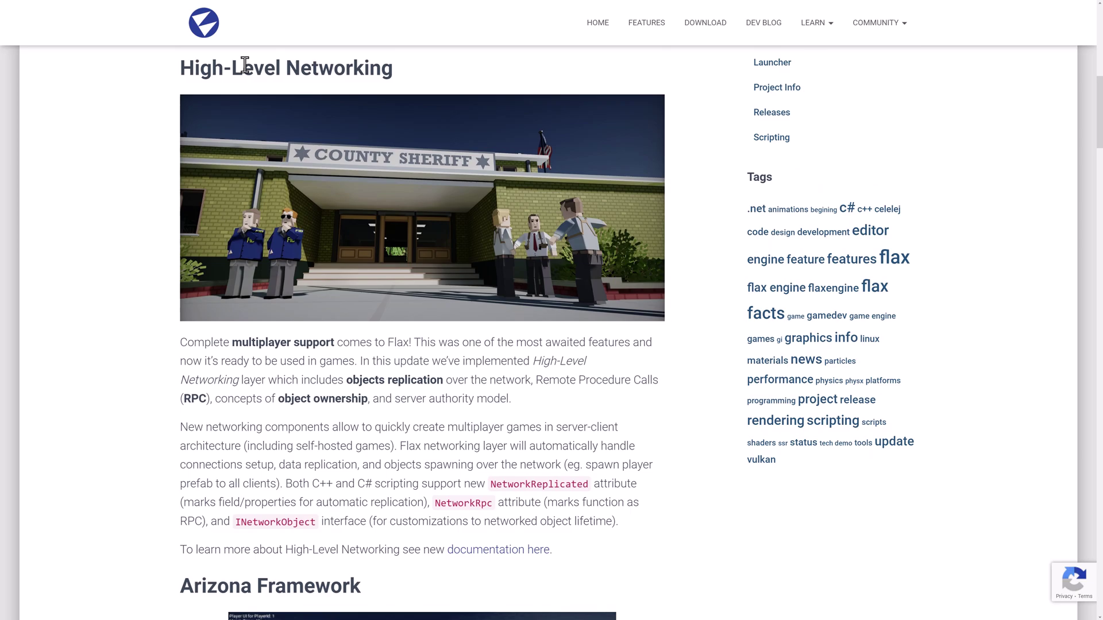
scroll(419, 355, down, 2)
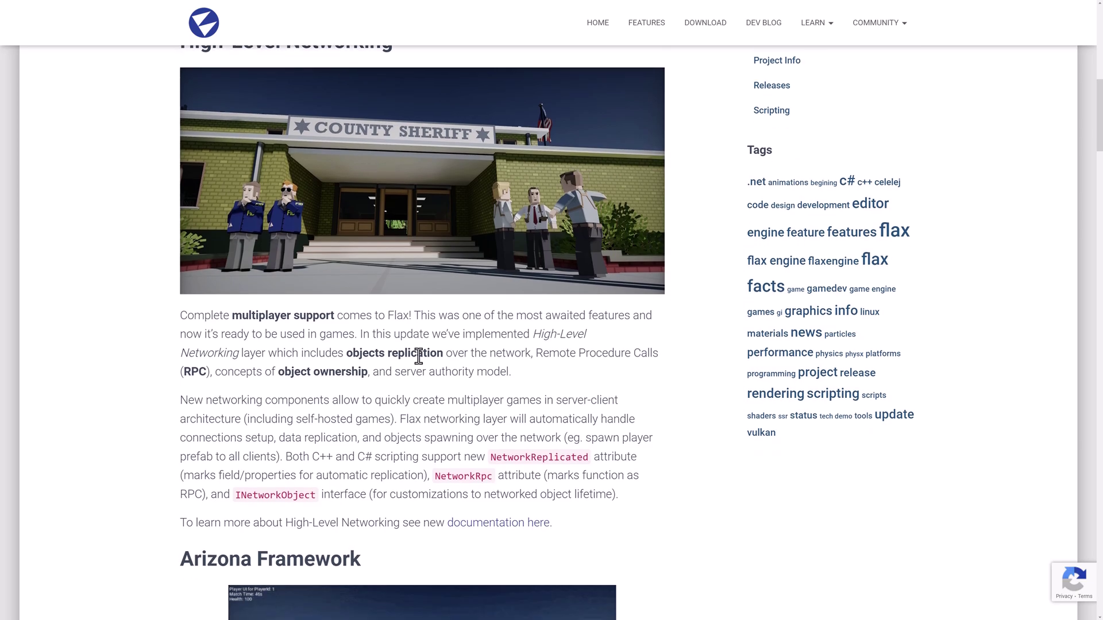
scroll(418, 356, down, 5)
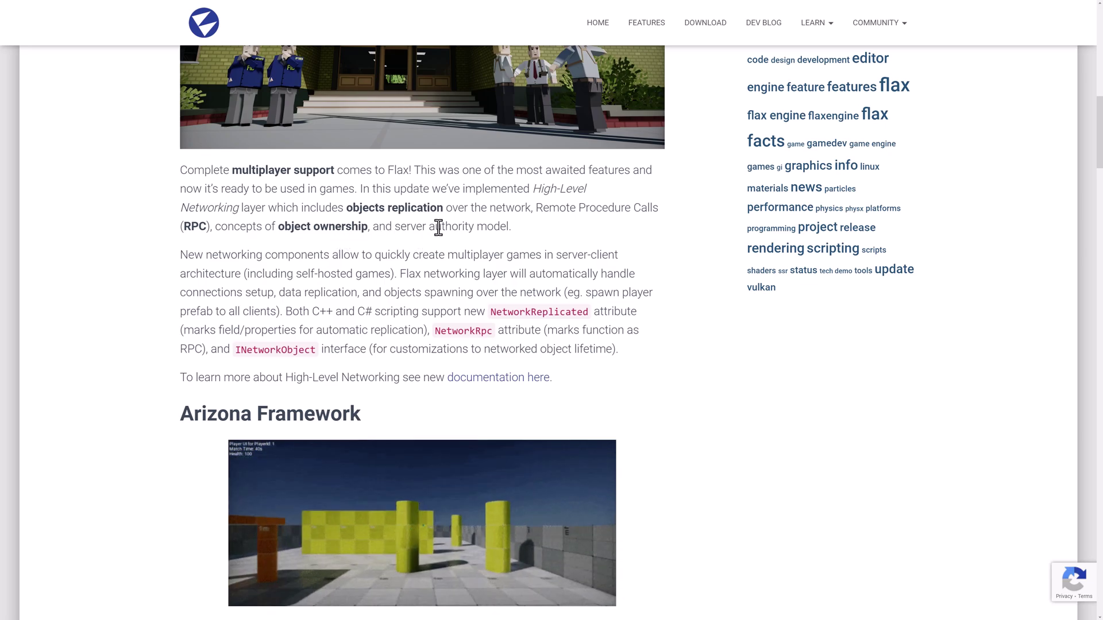
scroll(439, 227, down, 2)
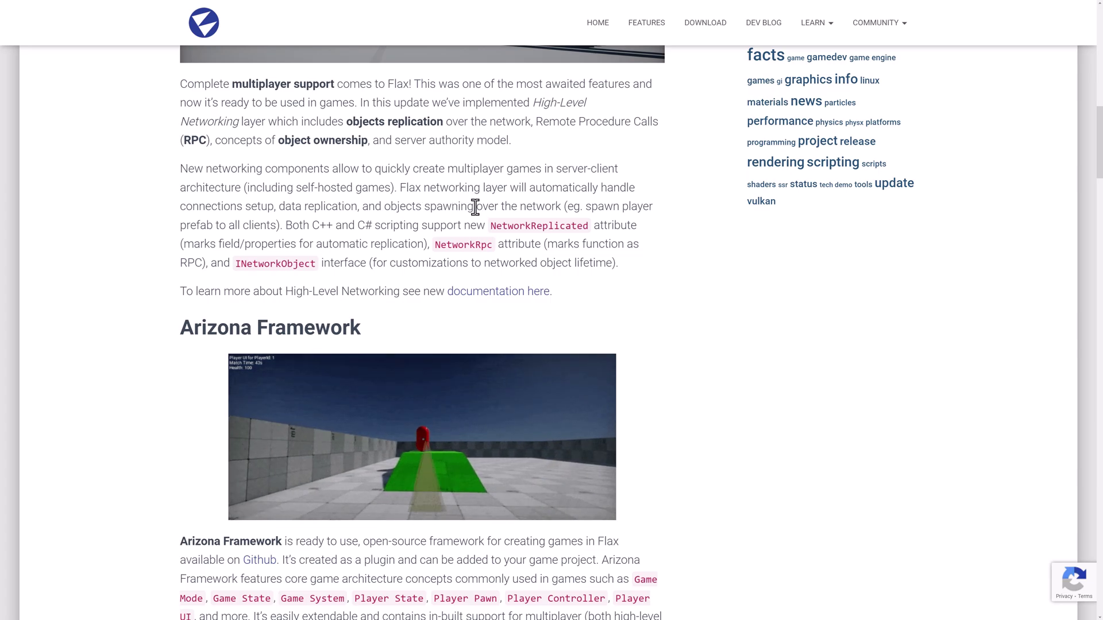
Scroll past Arizona Framework and ImGui Plugin to the 42ms-to-18ms Performance Optimizations comparison
scroll(475, 206, down, 1)
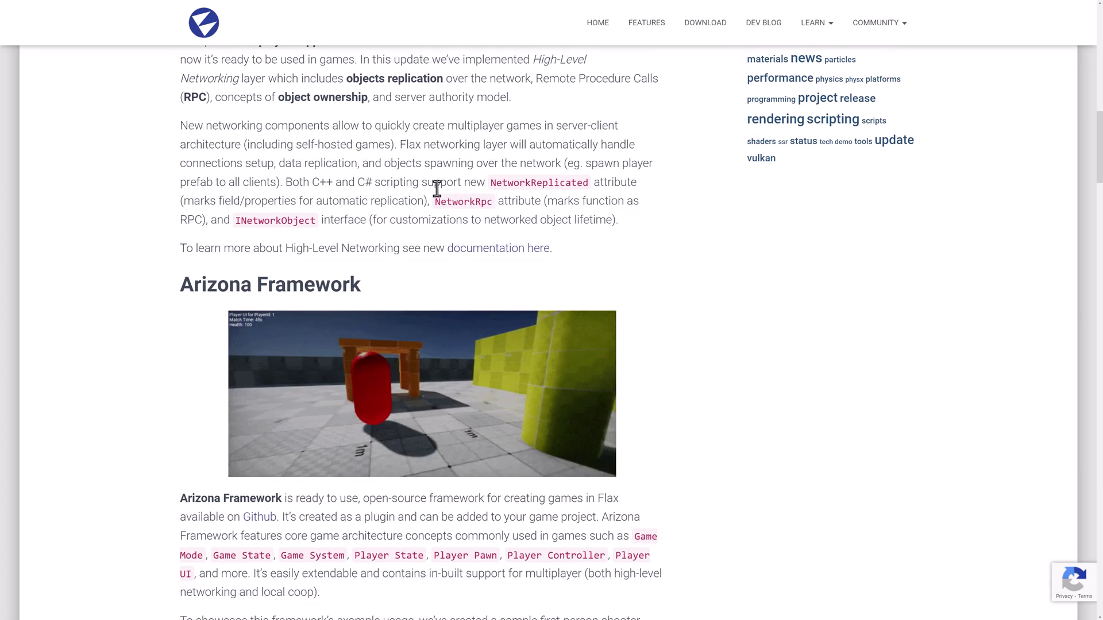
scroll(437, 188, down, 5)
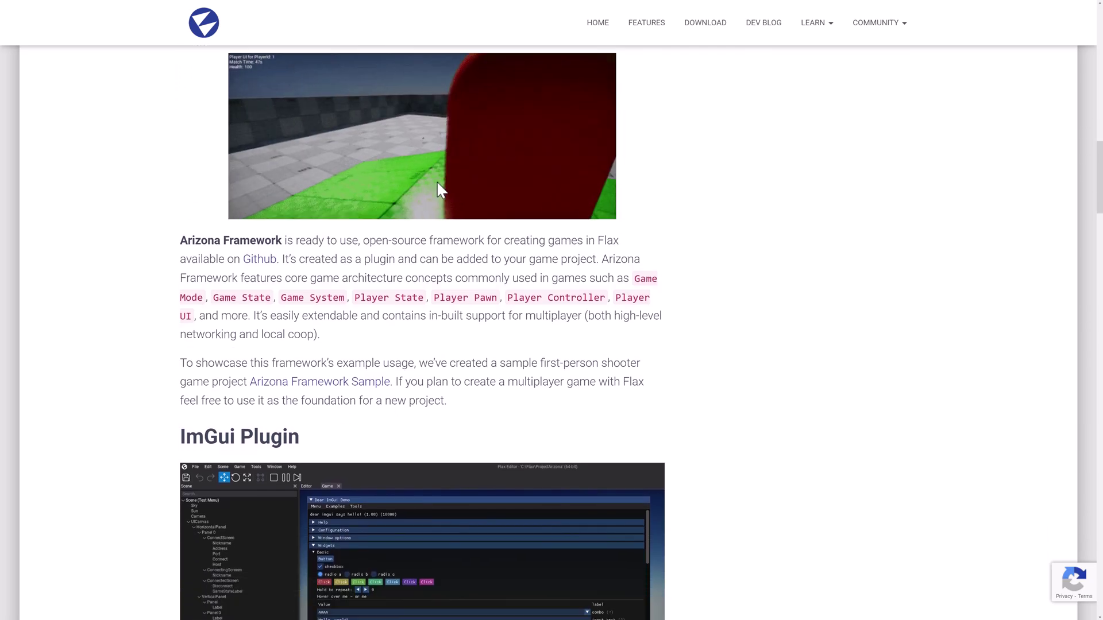
scroll(440, 189, up, 1)
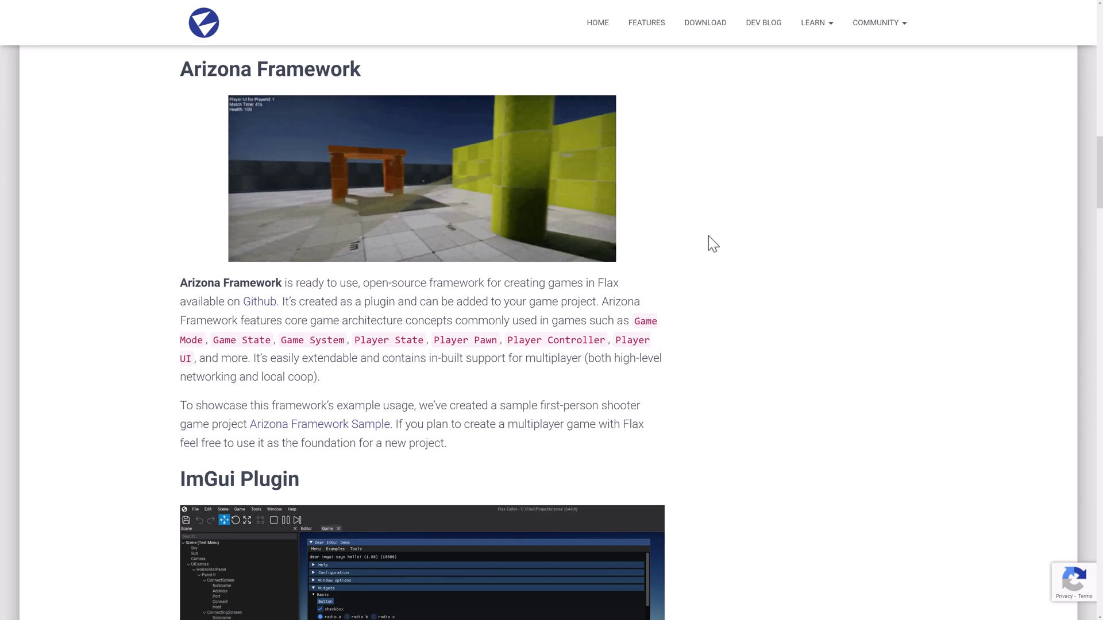
scroll(632, 253, down, 3)
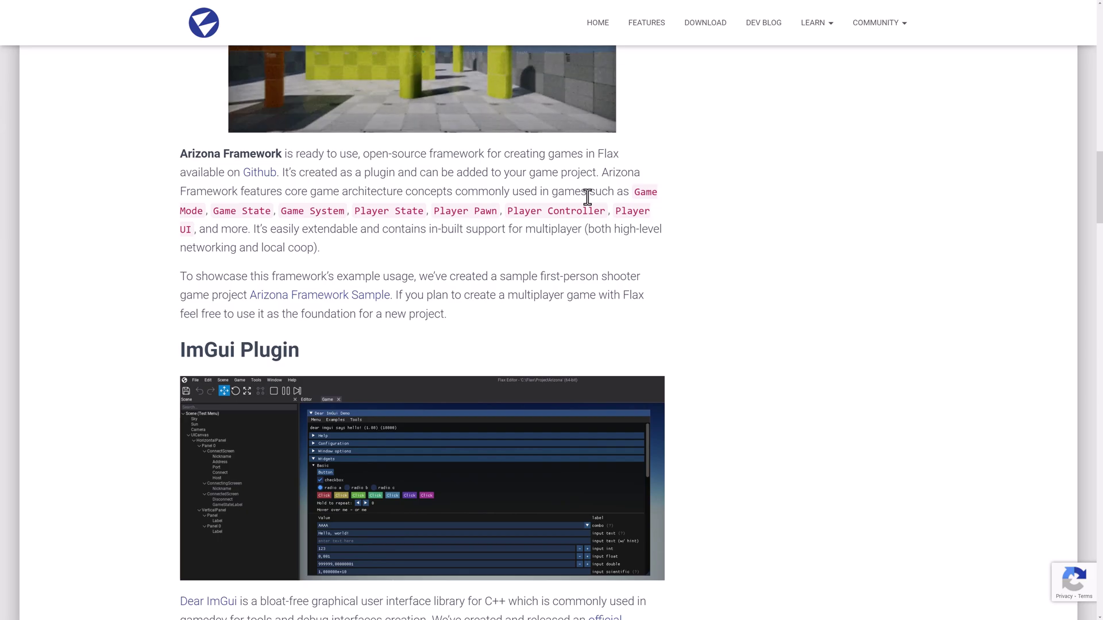
scroll(300, 192, down, 1)
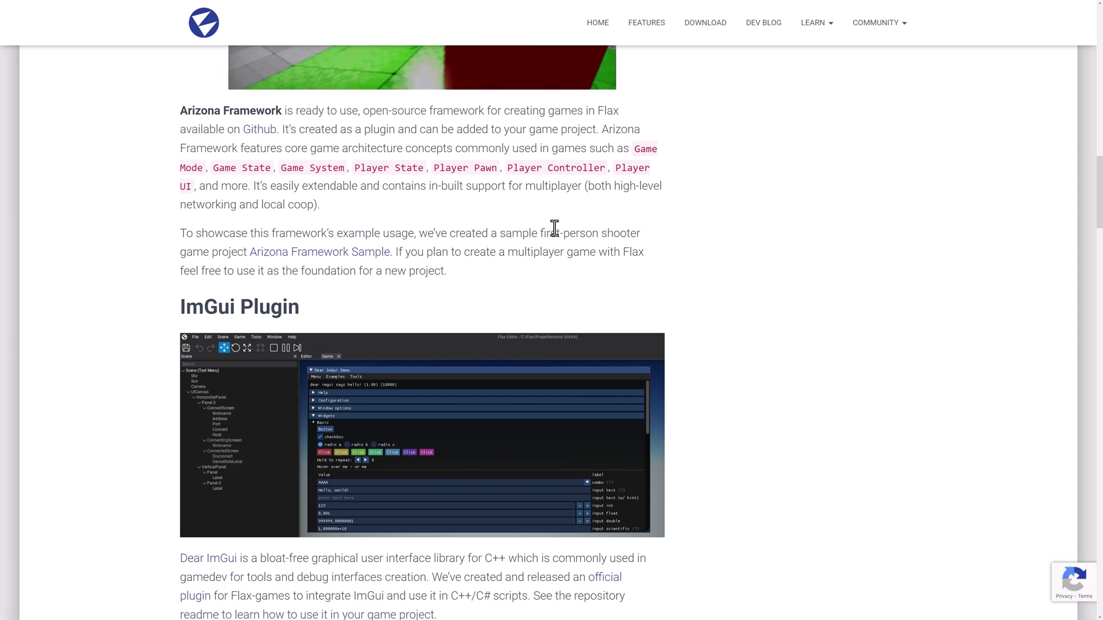
scroll(554, 228, down, 4)
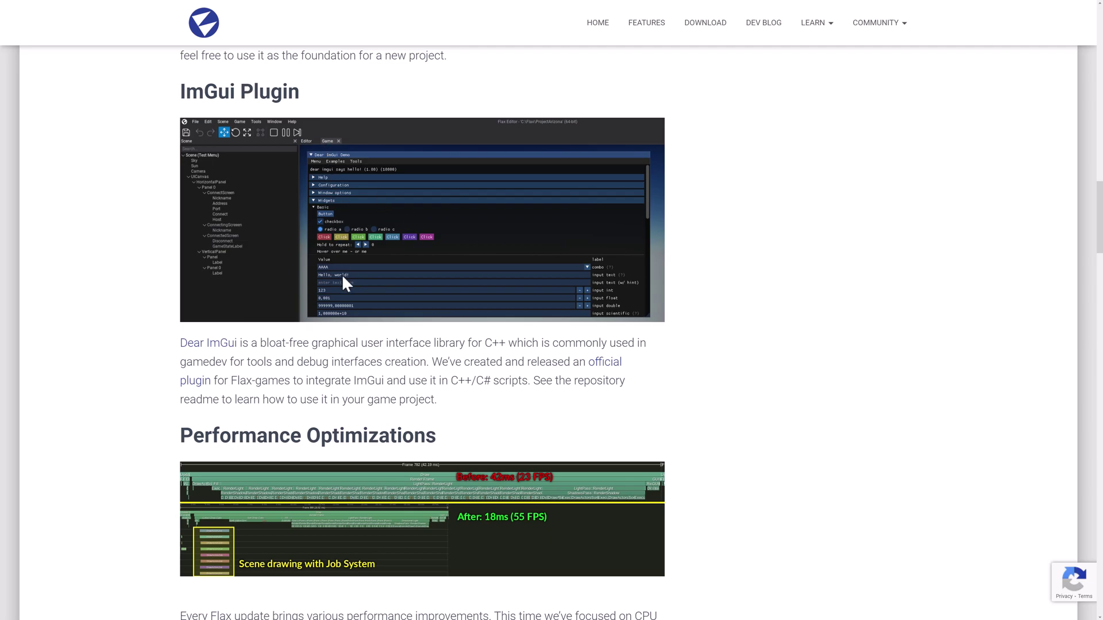
Scroll past Performance Optimizations to the Hierarchical Tags section on namespaced gameplay tags
scroll(343, 277, down, 2)
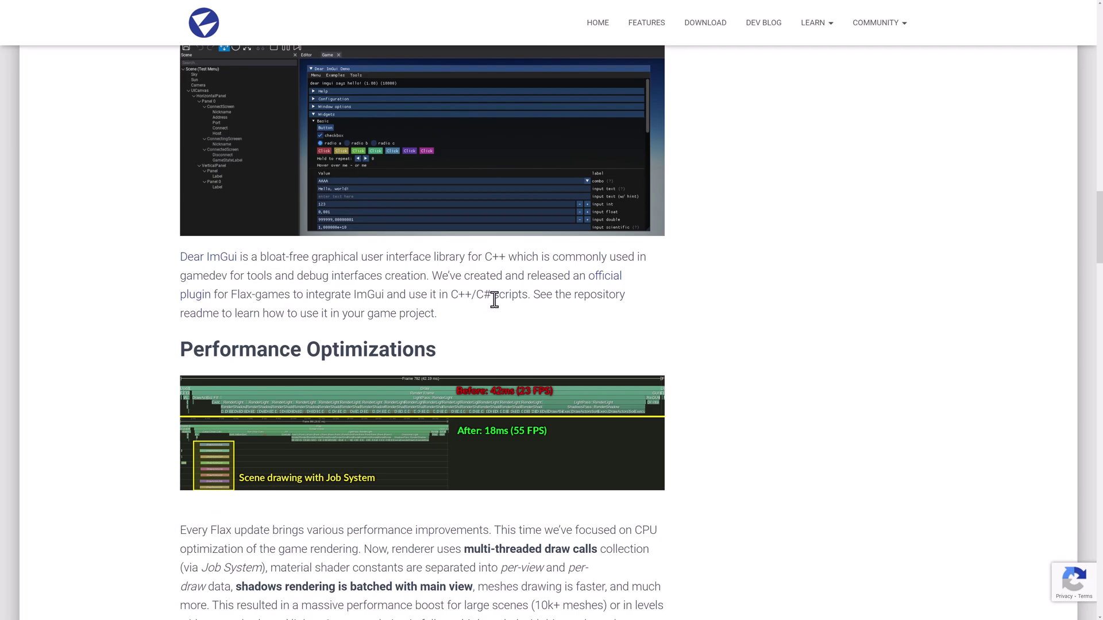
scroll(494, 299, down, 5)
scroll(419, 249, down, 1)
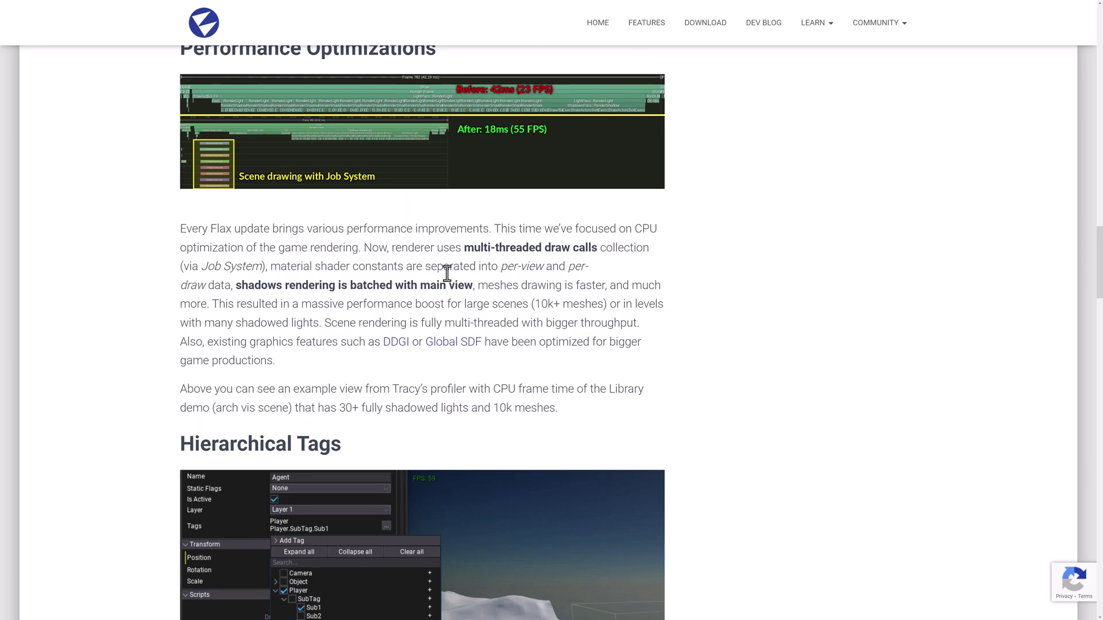
scroll(202, 283, down, 1)
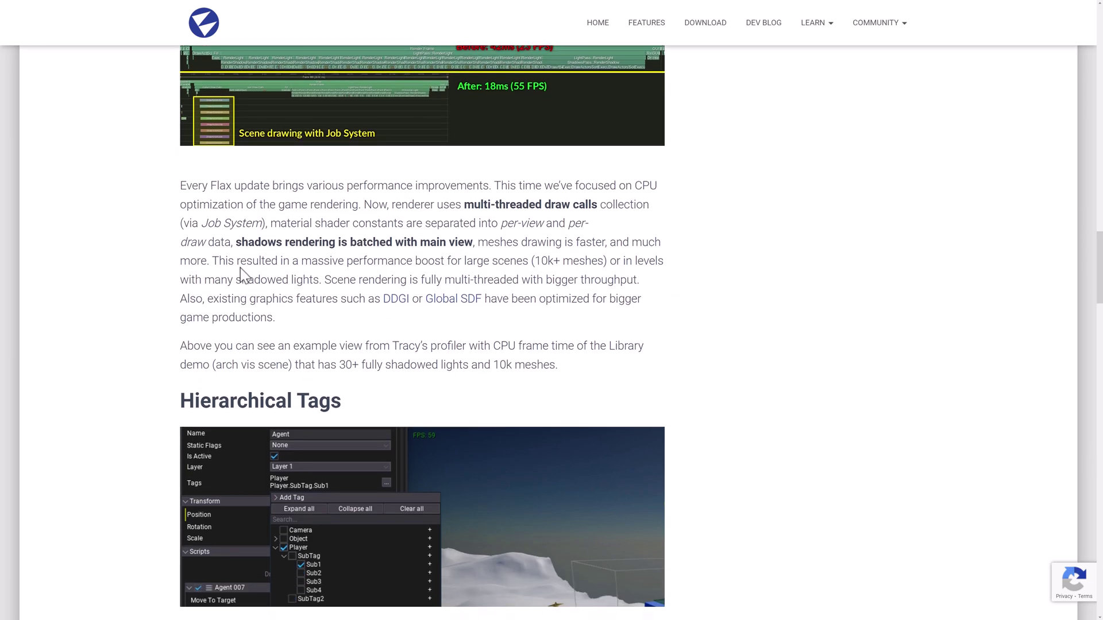
scroll(236, 246, down, 1)
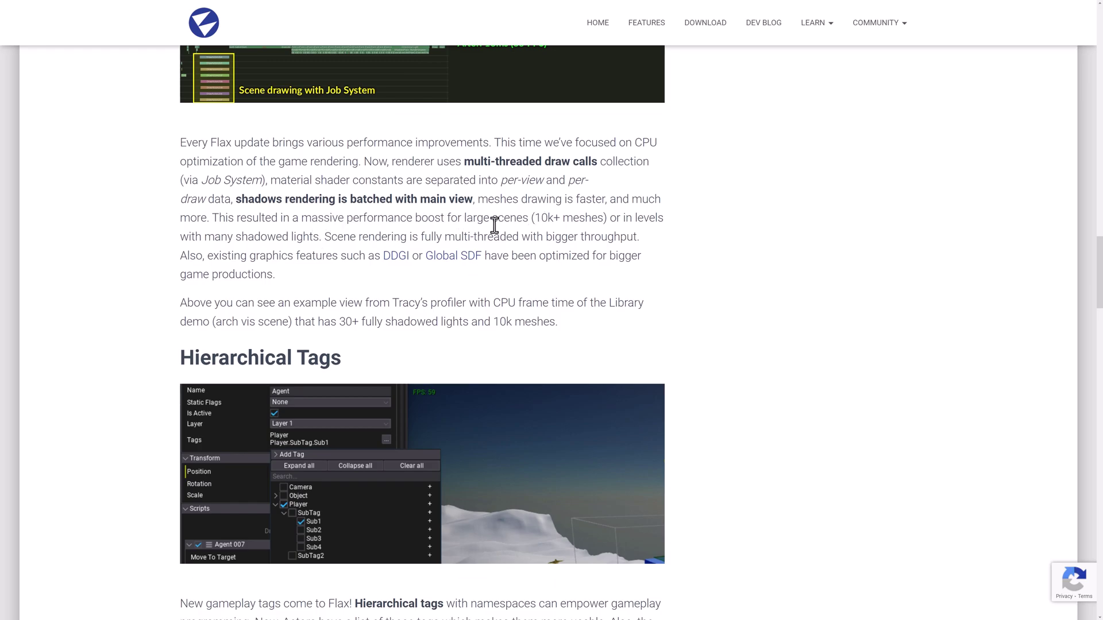
scroll(494, 224, down, 1)
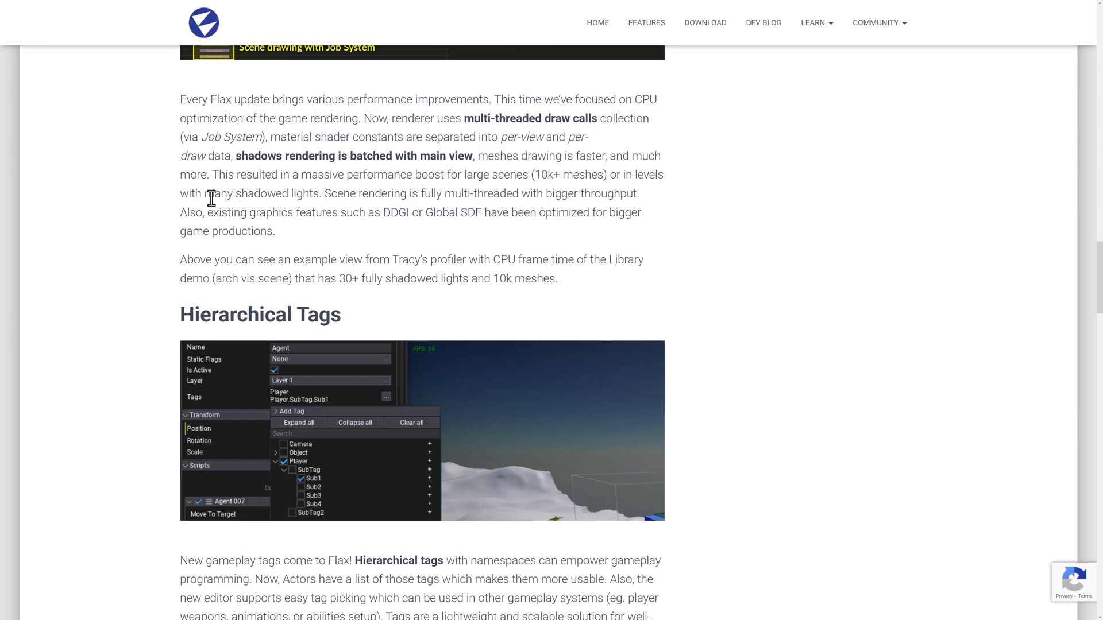
scroll(279, 194, down, 1)
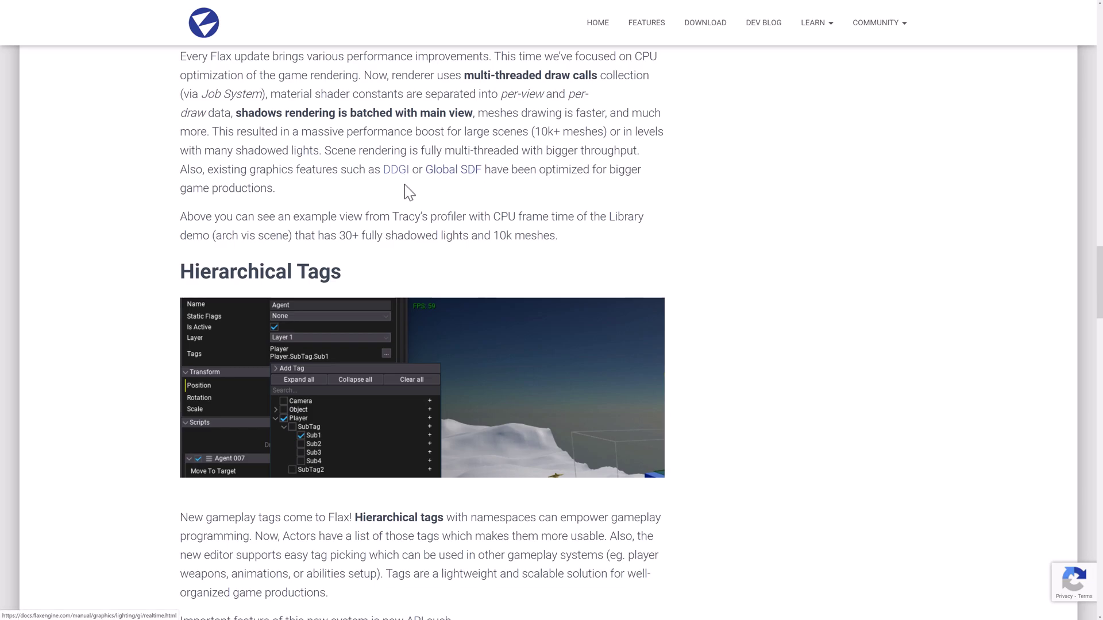
Scroll past Hierarchical Tags to the DLSS Plugin section and the GPU Memory profiler screenshot
scroll(405, 189, down, 2)
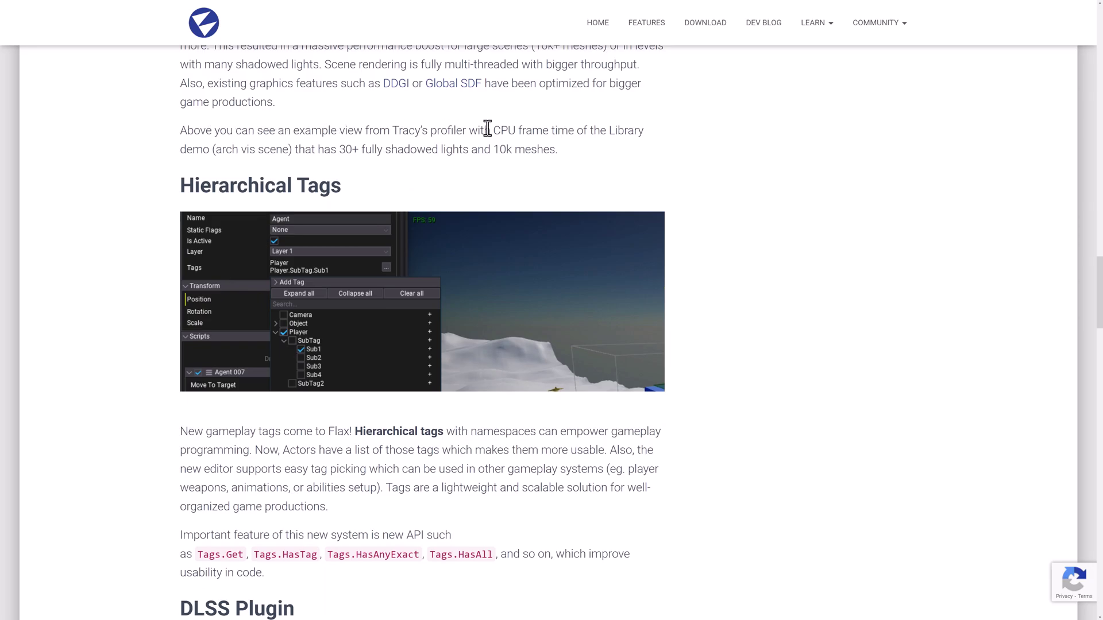
scroll(487, 128, down, 4)
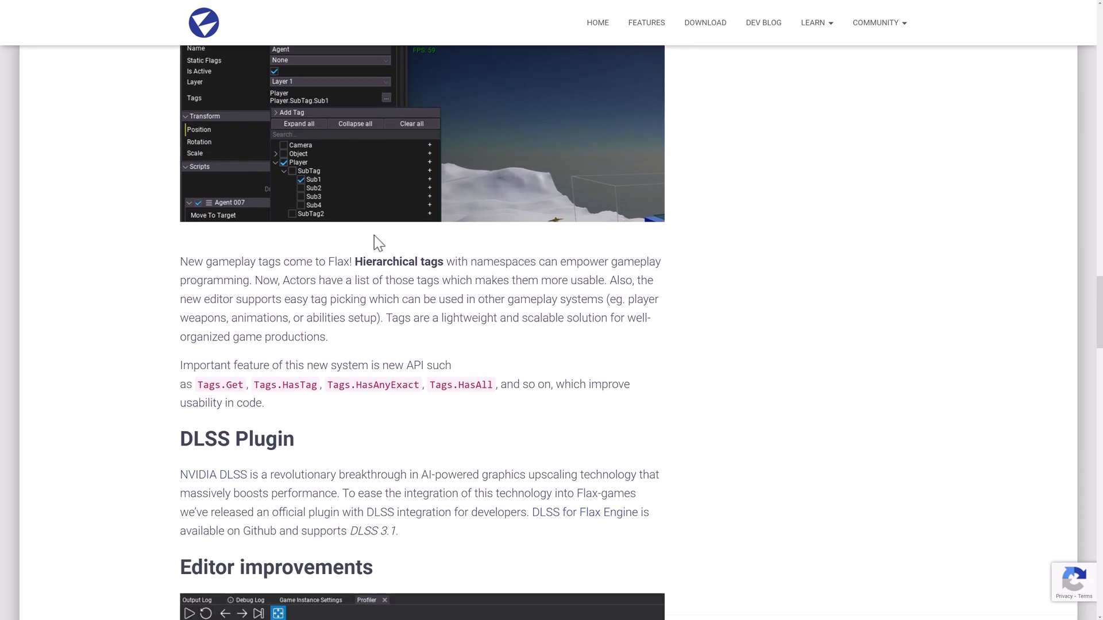
scroll(345, 207, down, 2)
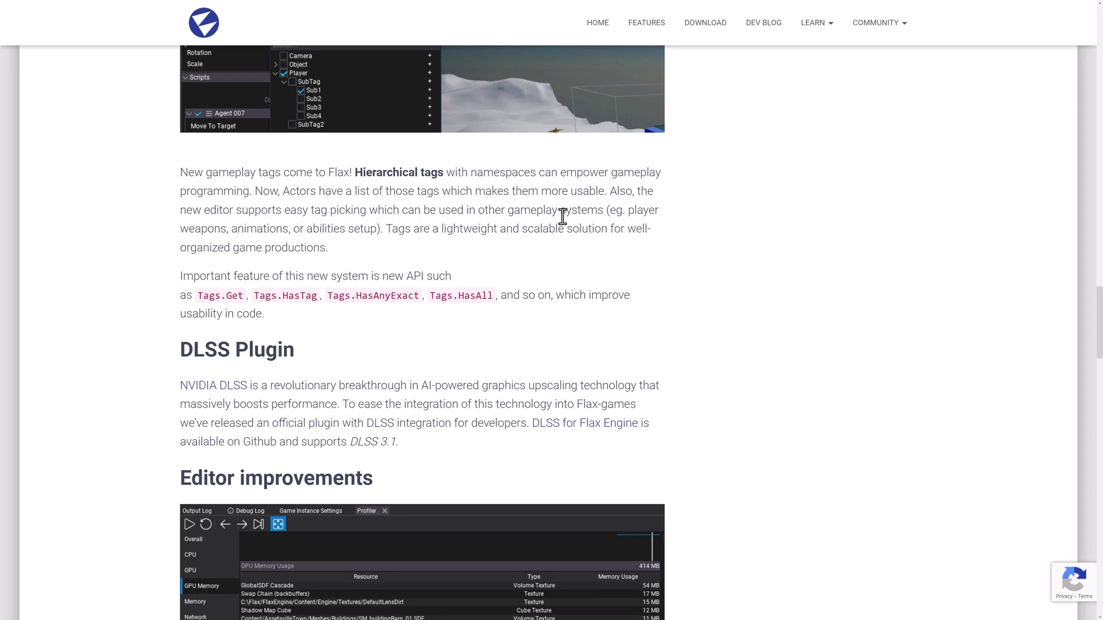
scroll(562, 216, down, 1)
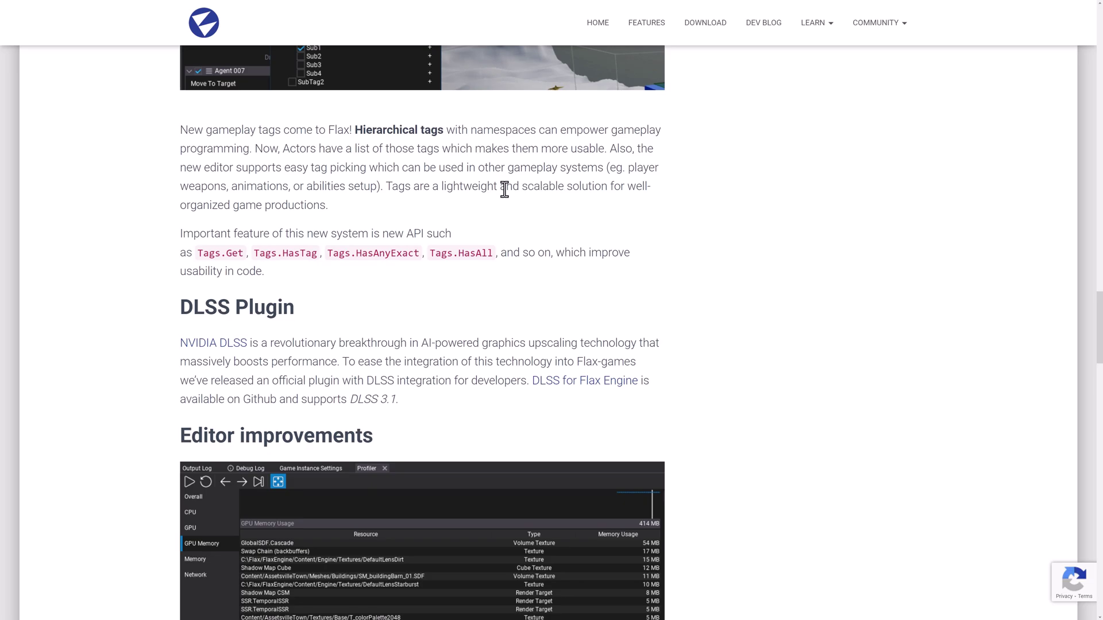
scroll(493, 190, up, 2)
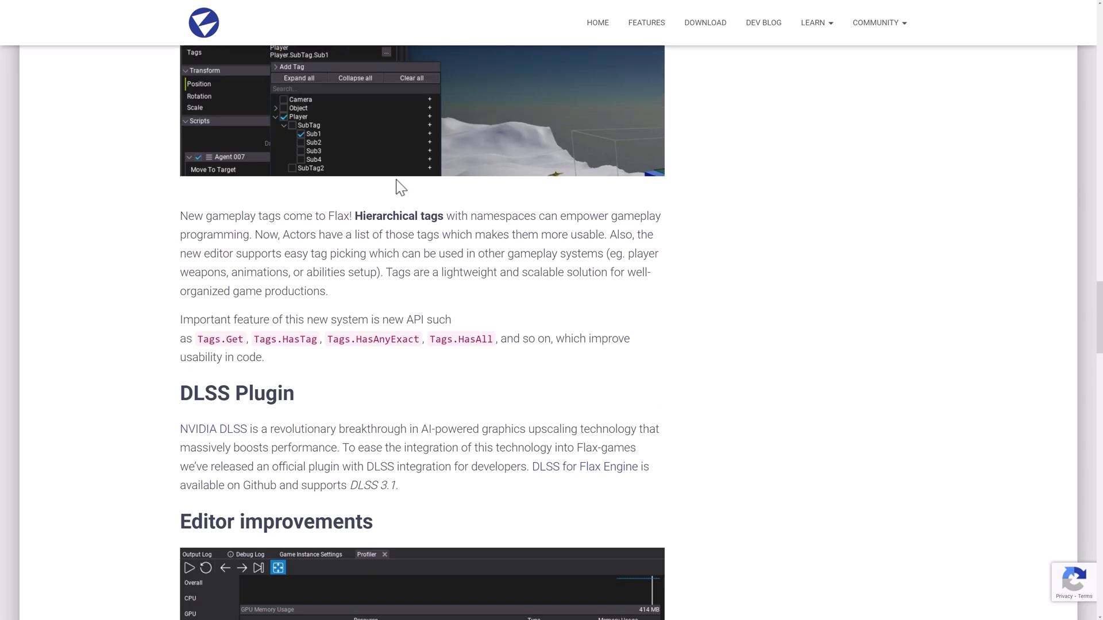
scroll(431, 276, down, 2)
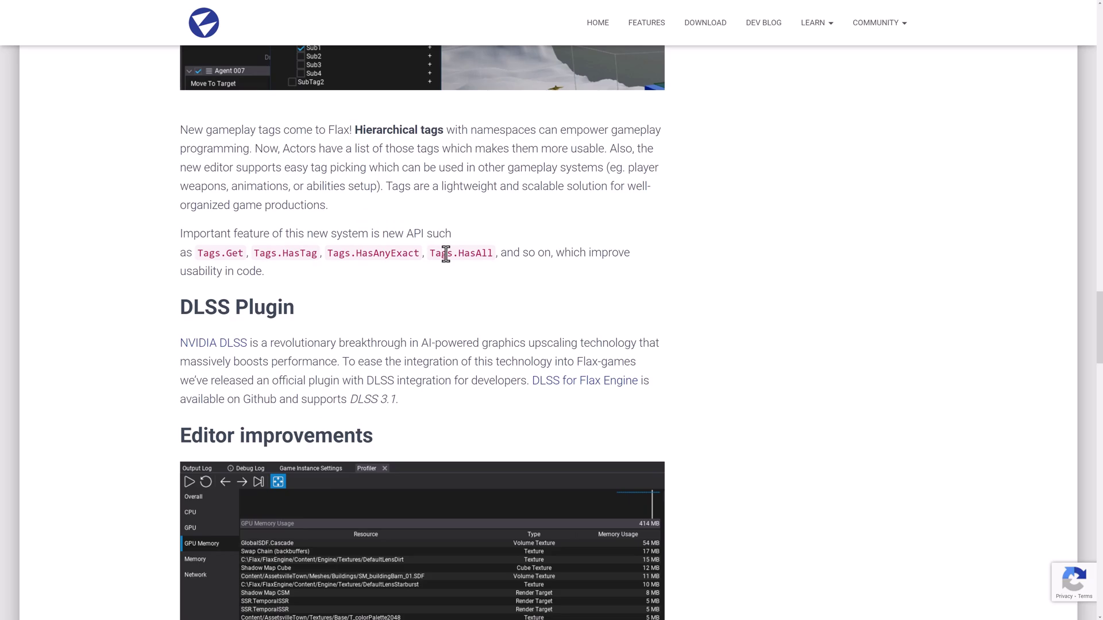
scroll(445, 256, down, 4)
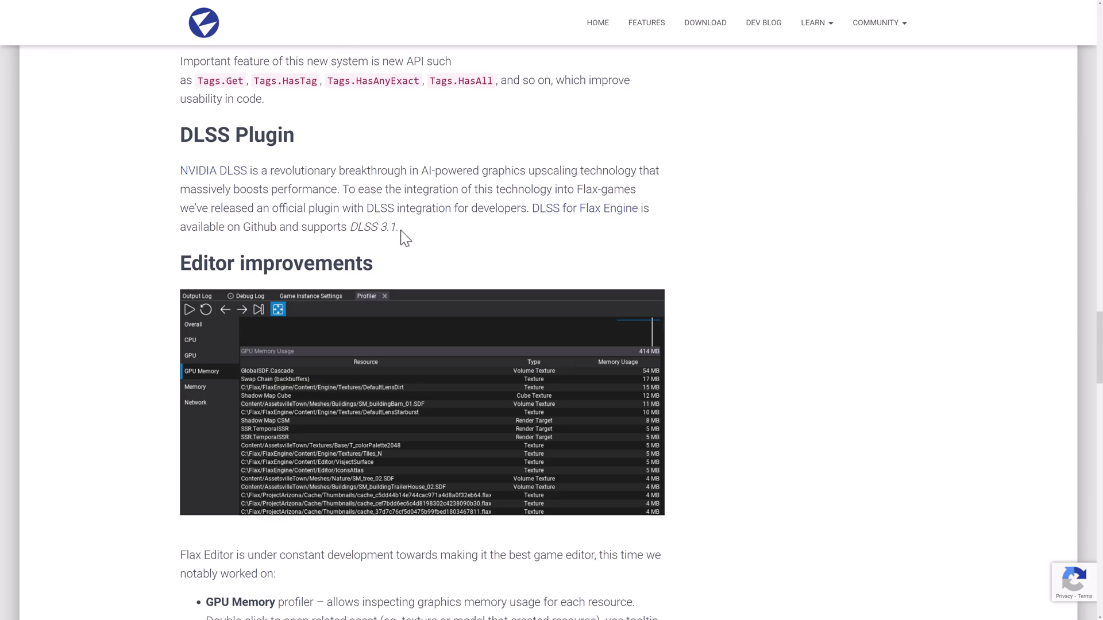
Scroll through the editor improvements list to the Upcoming .NET 7 heading, selecting then deselecting it
scroll(419, 232, down, 5)
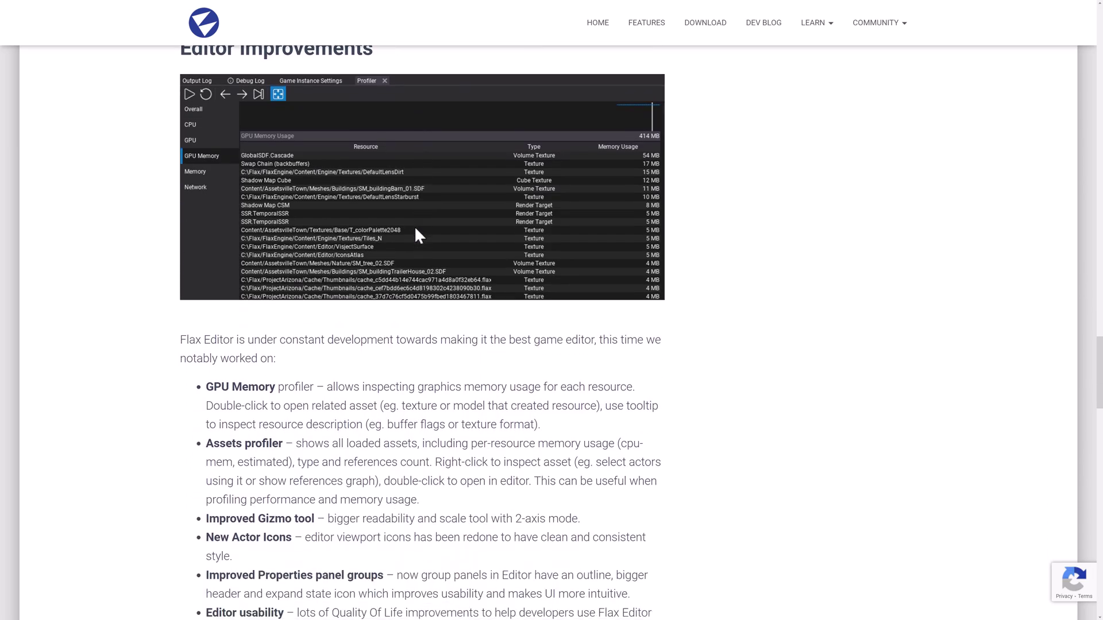
scroll(386, 278, down, 1)
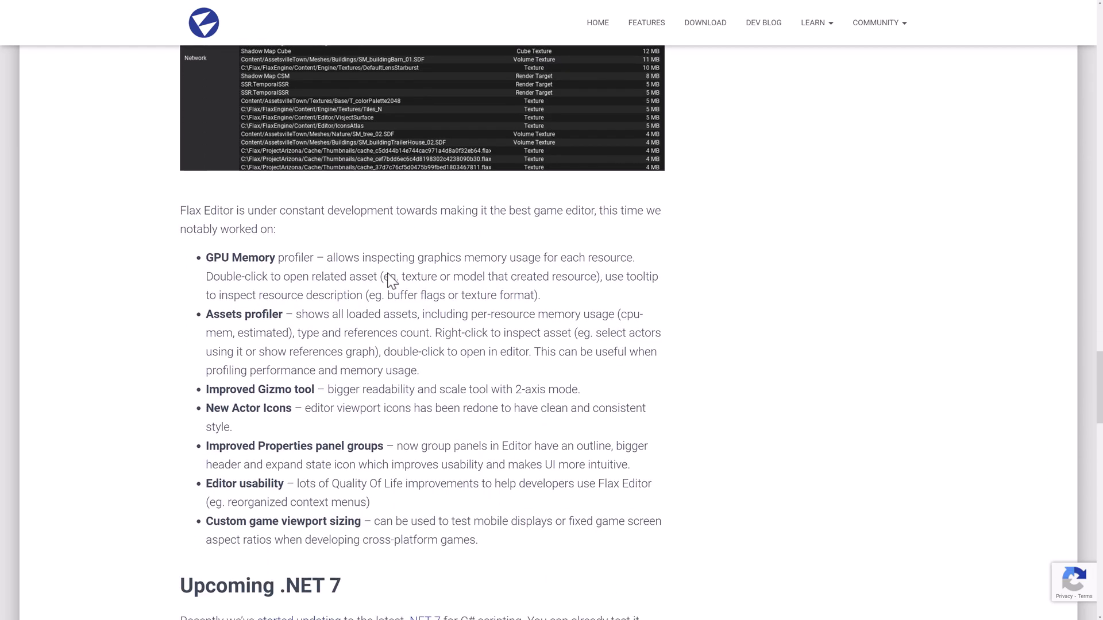
scroll(247, 270, down, 2)
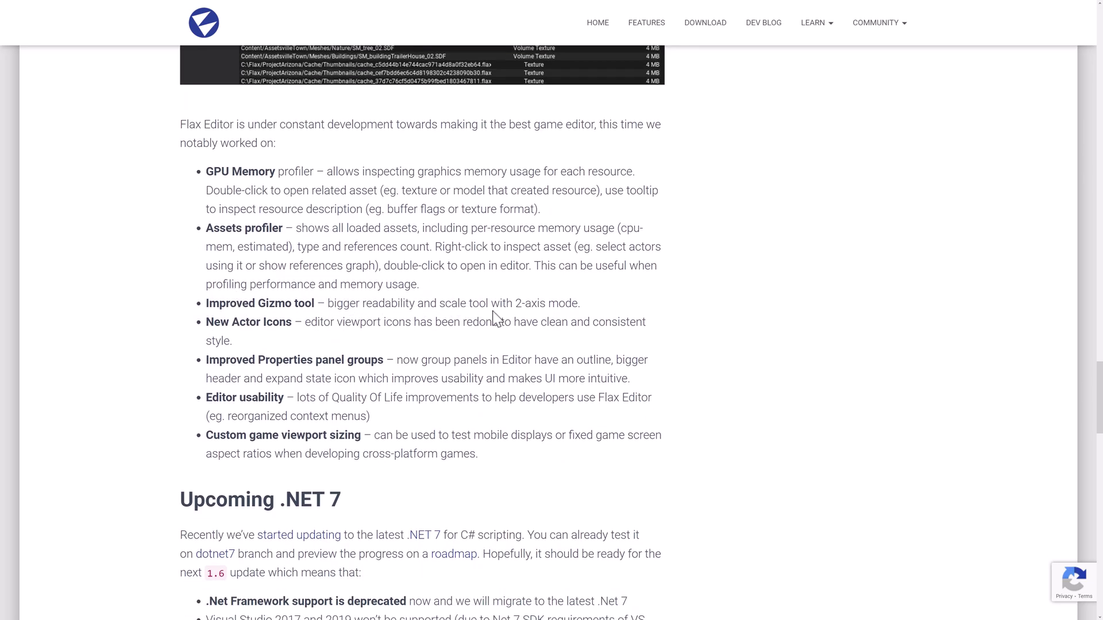
scroll(492, 305, down, 2)
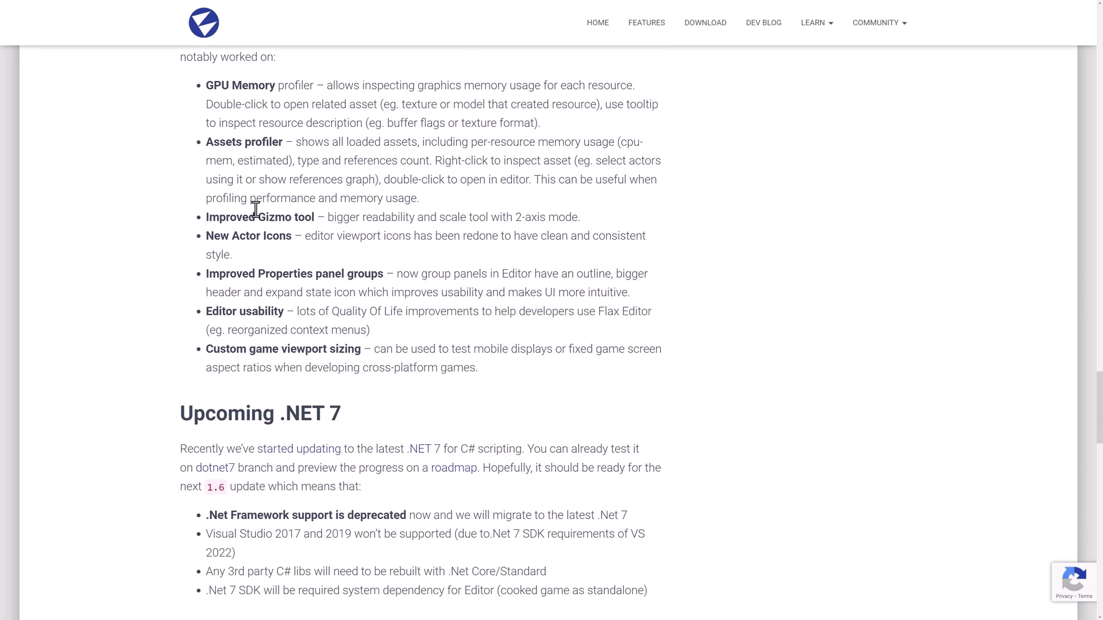
scroll(286, 236, down, 2)
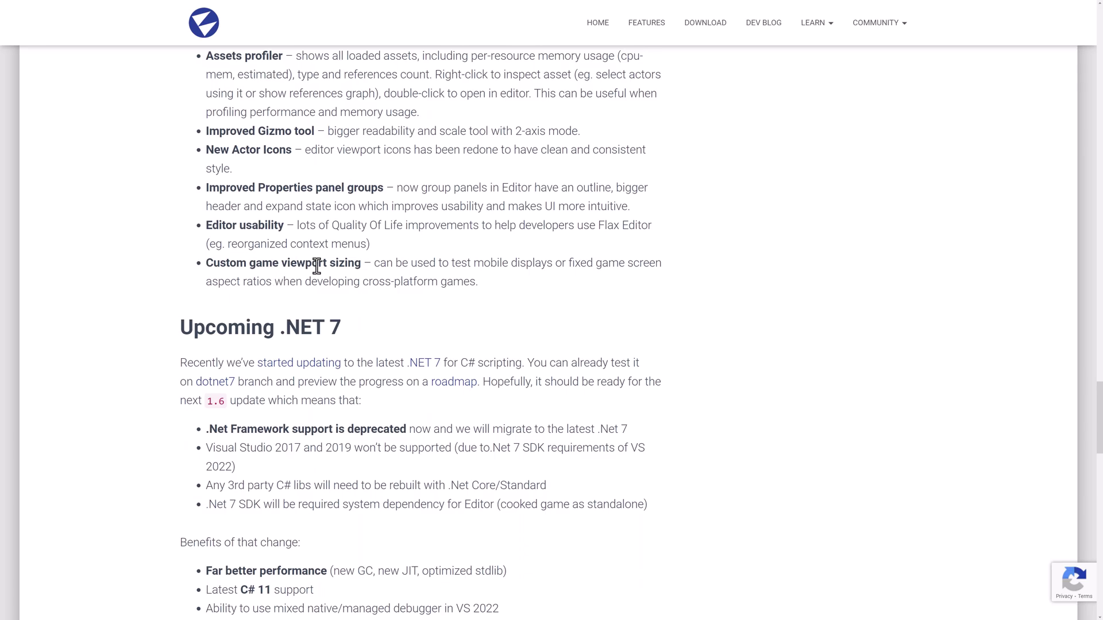
scroll(317, 265, down, 1)
scroll(317, 266, down, 2)
drag(180, 198, 370, 208)
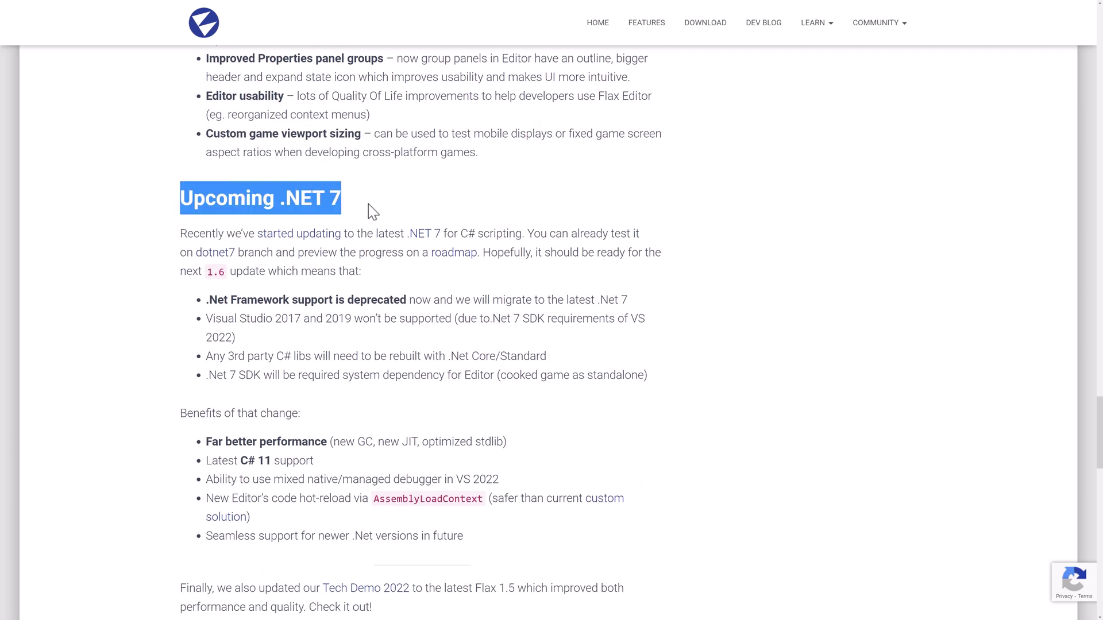
click(374, 208)
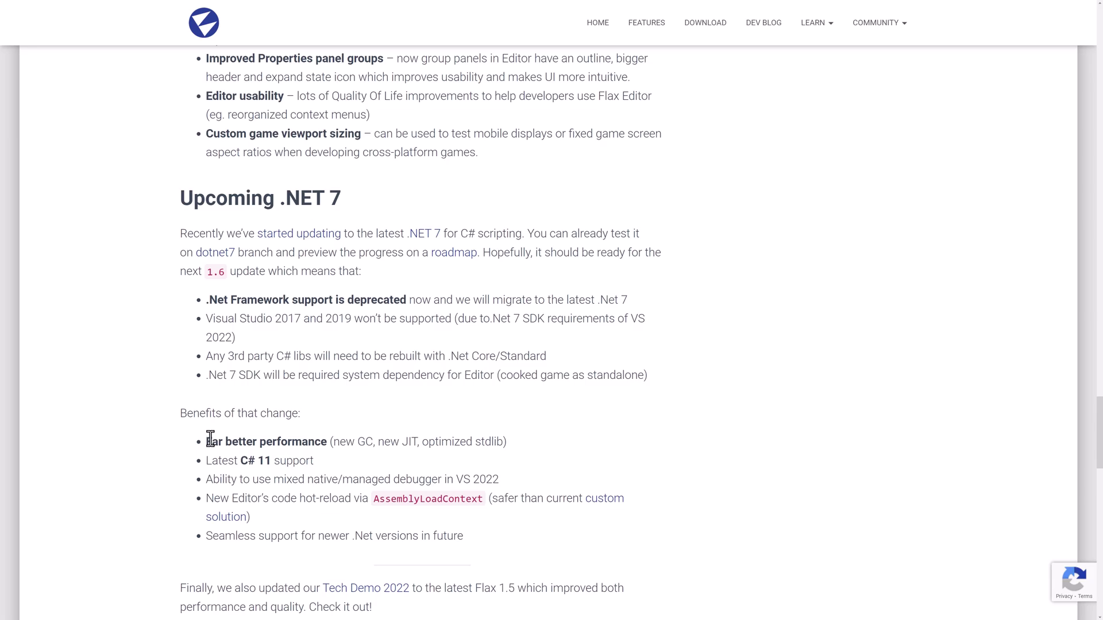
Highlight the bullet saying Visual Studio 2017 and 2019 won't be supported under .NET 7
scroll(210, 440, down, 2)
scroll(214, 438, down, 2)
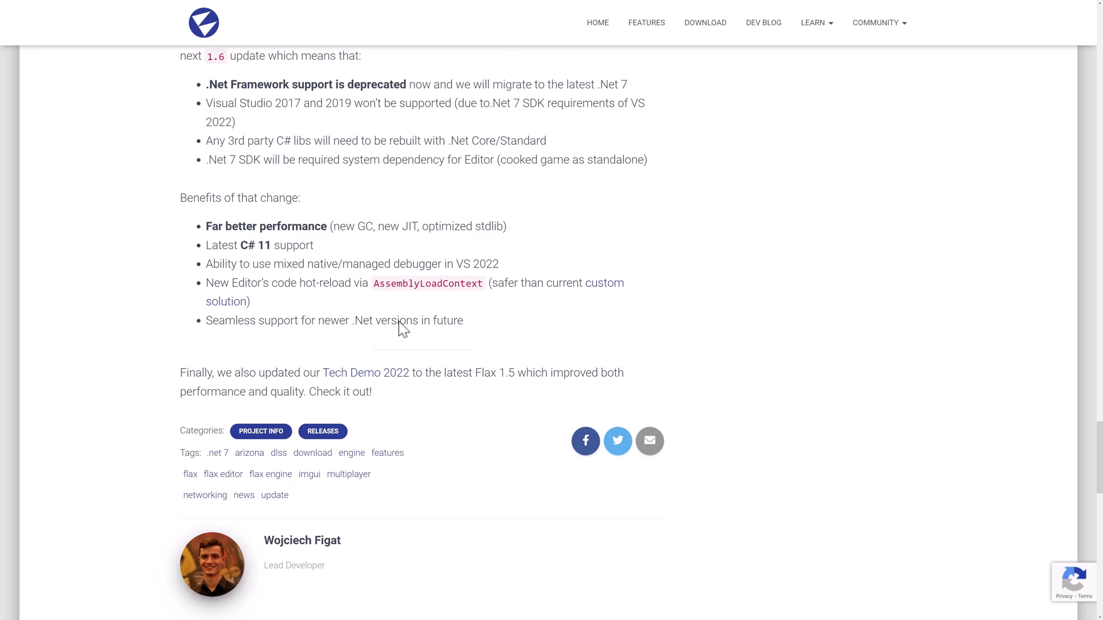
scroll(235, 85, up, 1)
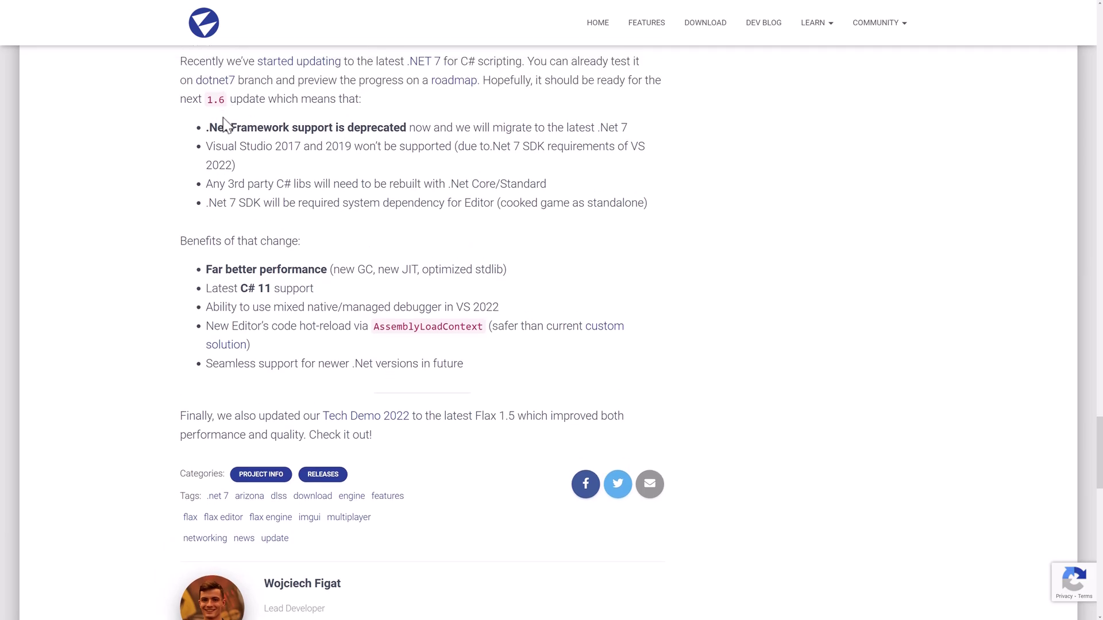
drag(206, 147, 385, 167)
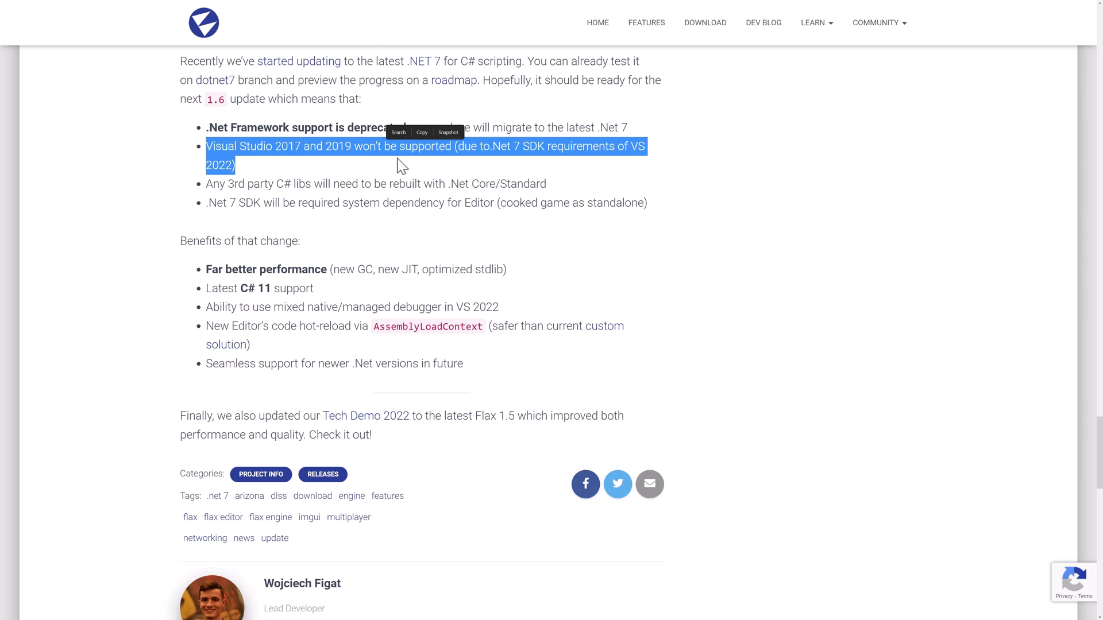
scroll(561, 246, down, 2)
scroll(562, 246, up, 3)
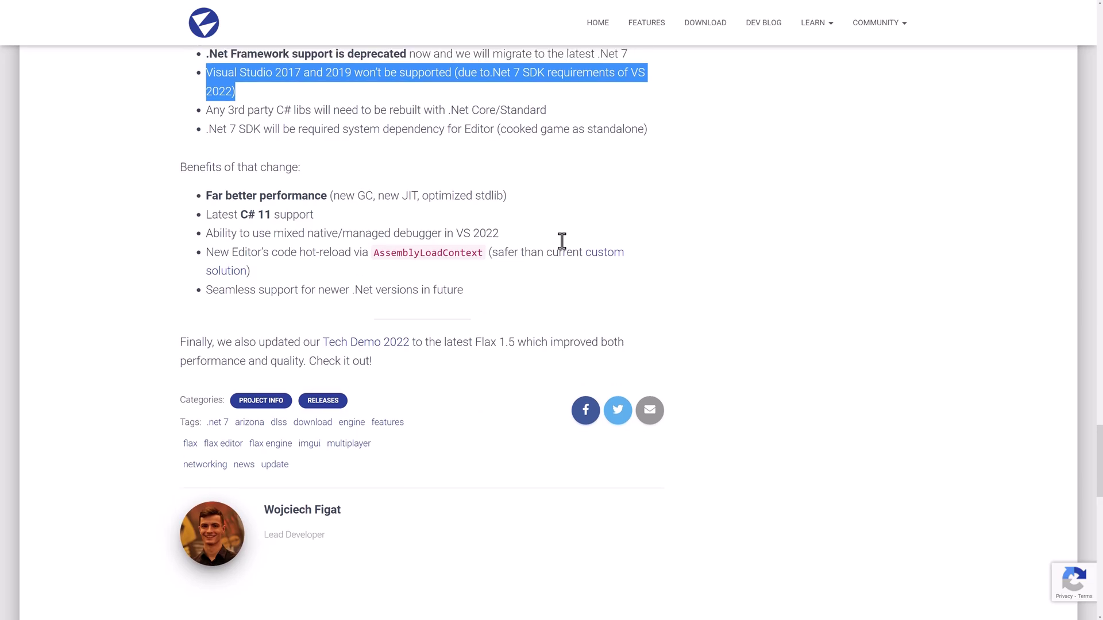